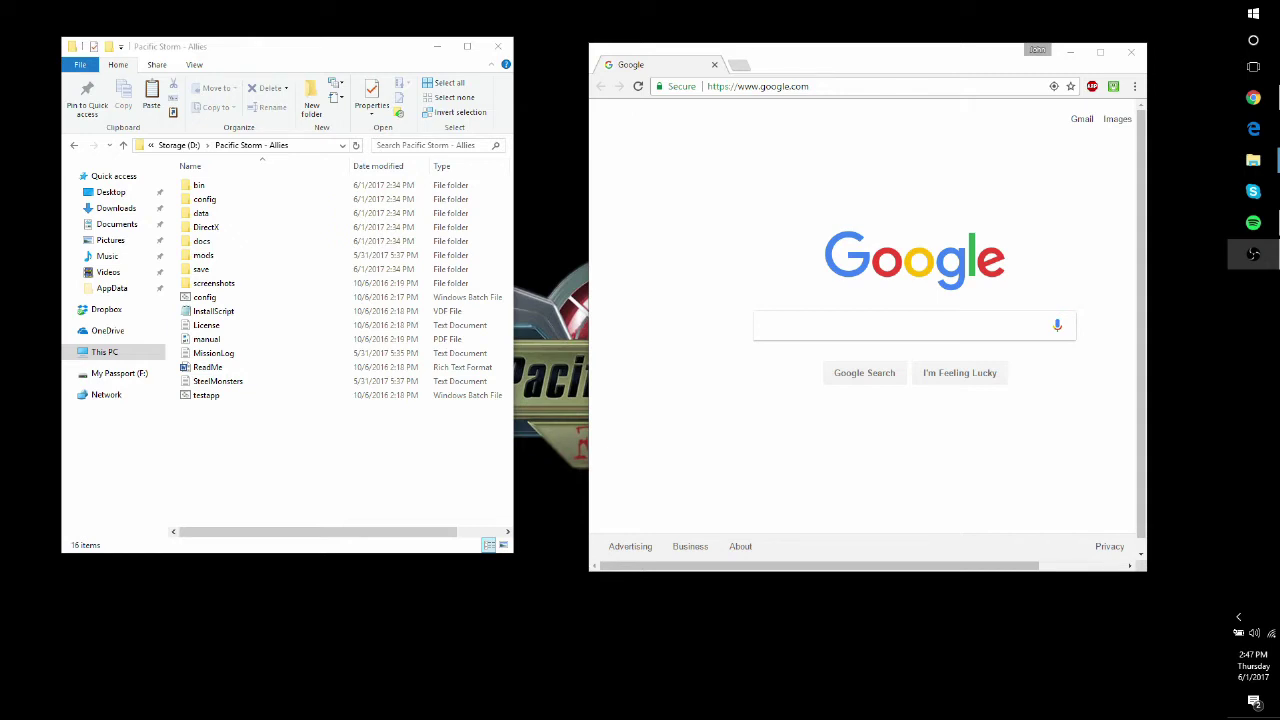
- Go to pacificstormallies.net and make the browser window taller
click(841, 86)
text(pa)
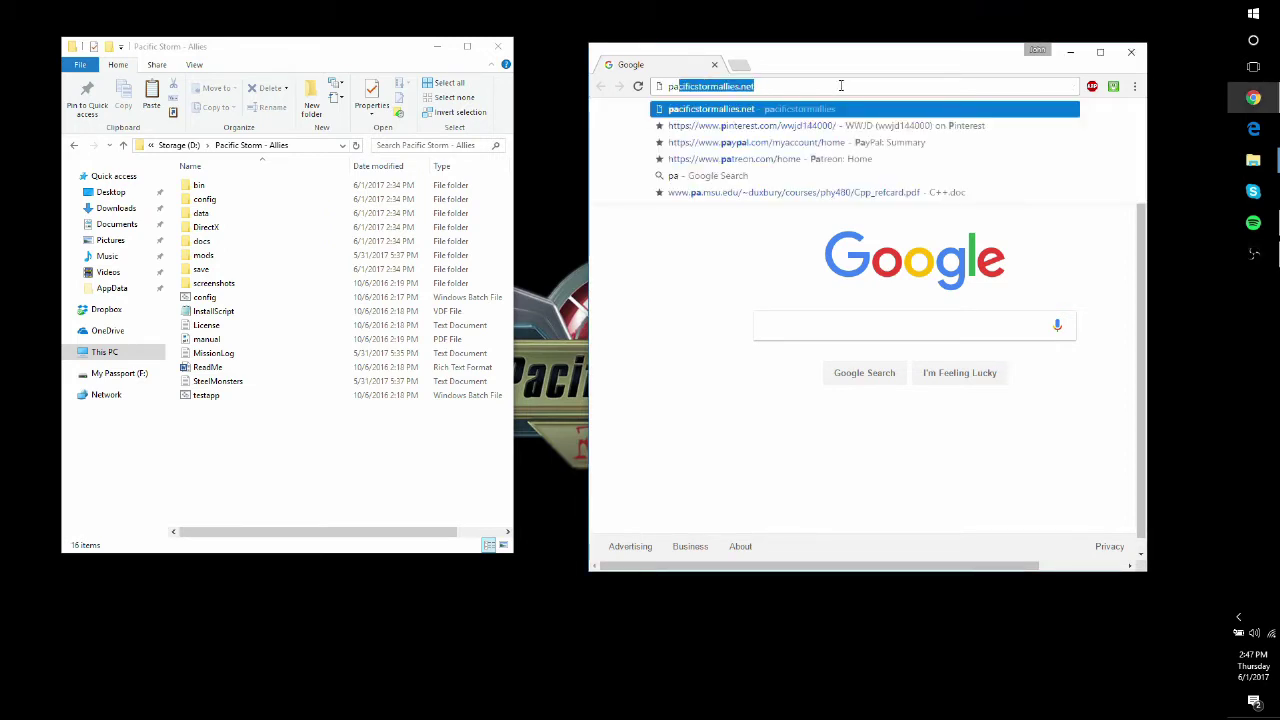
text(c)
key(Return)
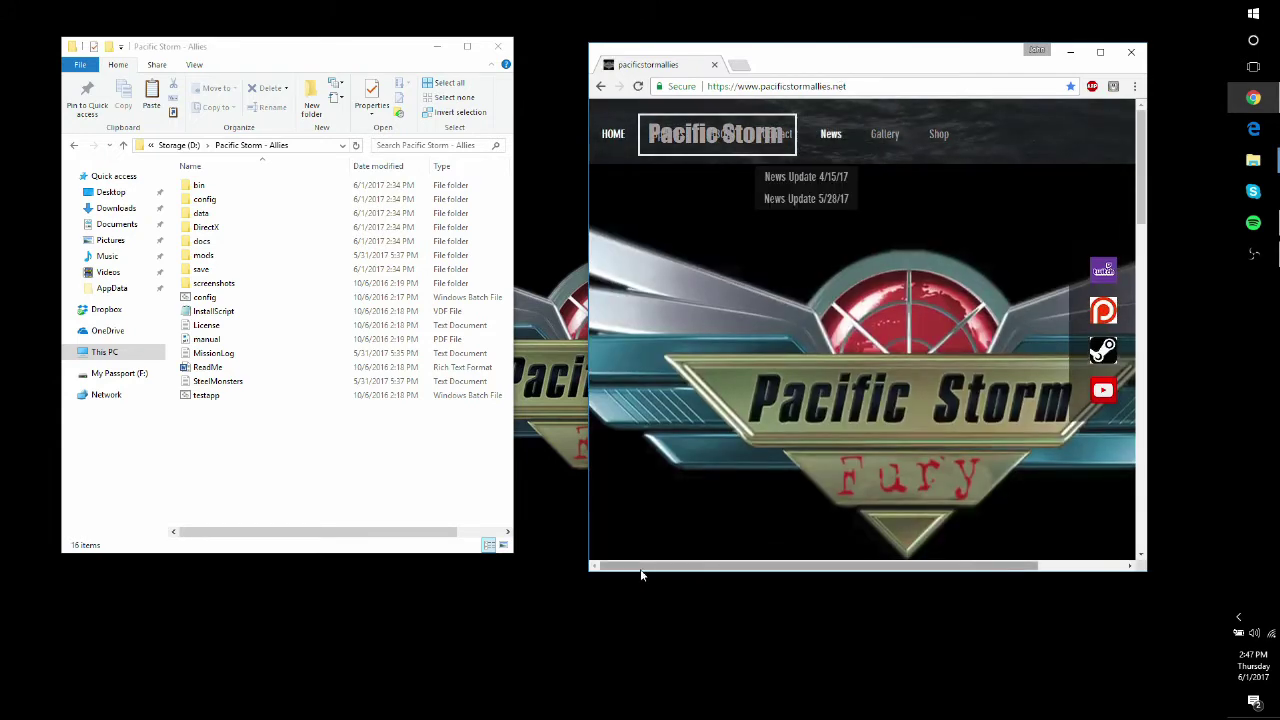
mouse_move(614, 571)
mouse_down()
mouse_move(612, 638)
mouse_move(271, 580)
mouse_up()
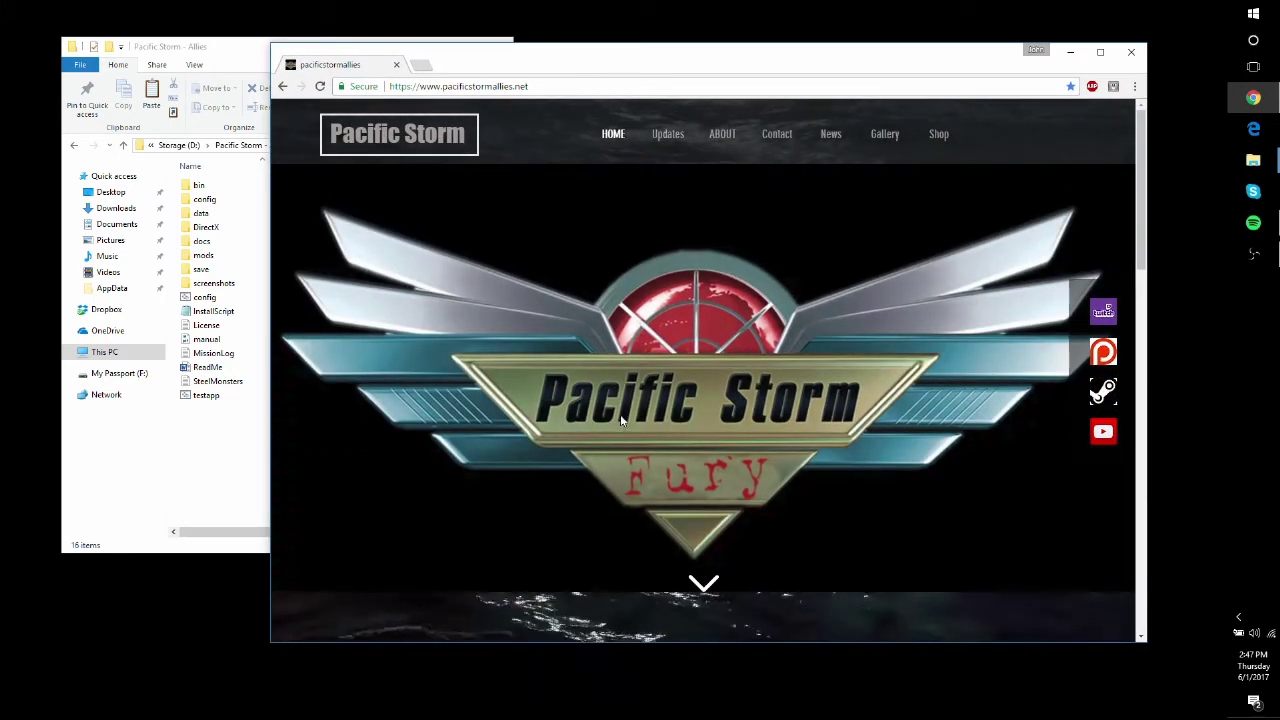
- Open the Pacific Storm Allies 1.8 update post and follow its Google Drive download link
scroll(760, 340, down, 3)
scroll(820, 445, down, 5)
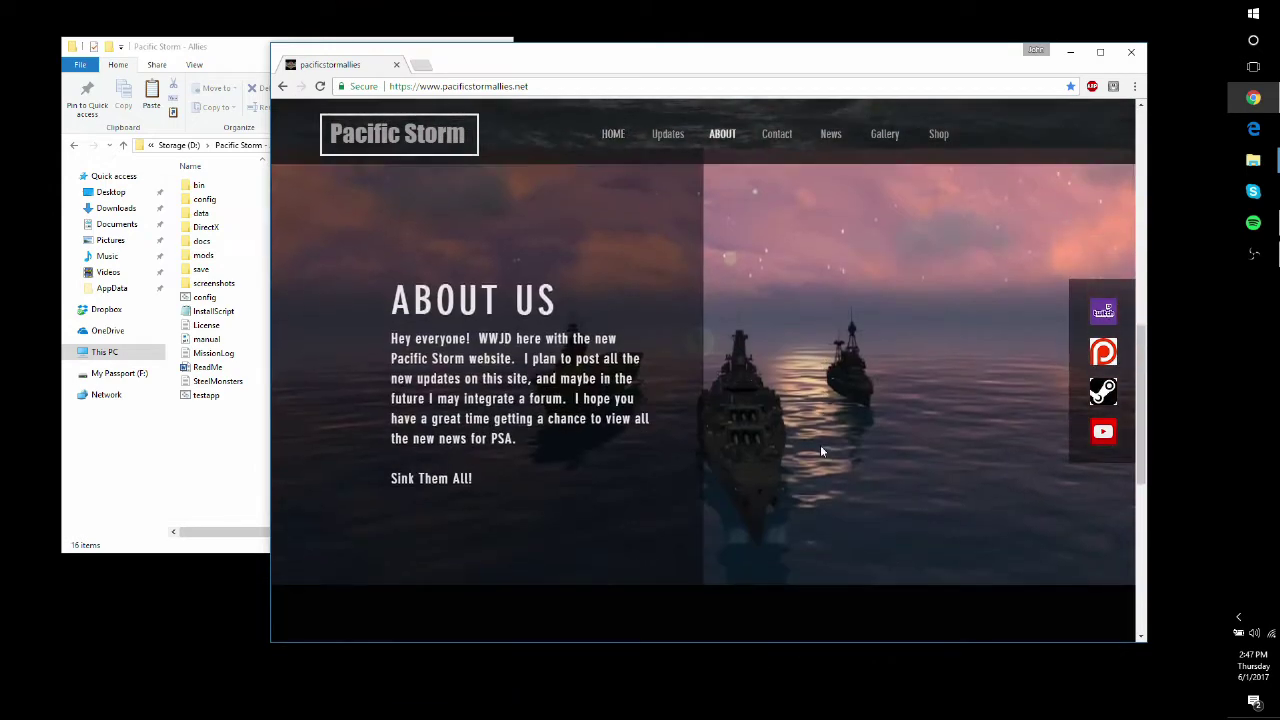
scroll(820, 445, up, 8)
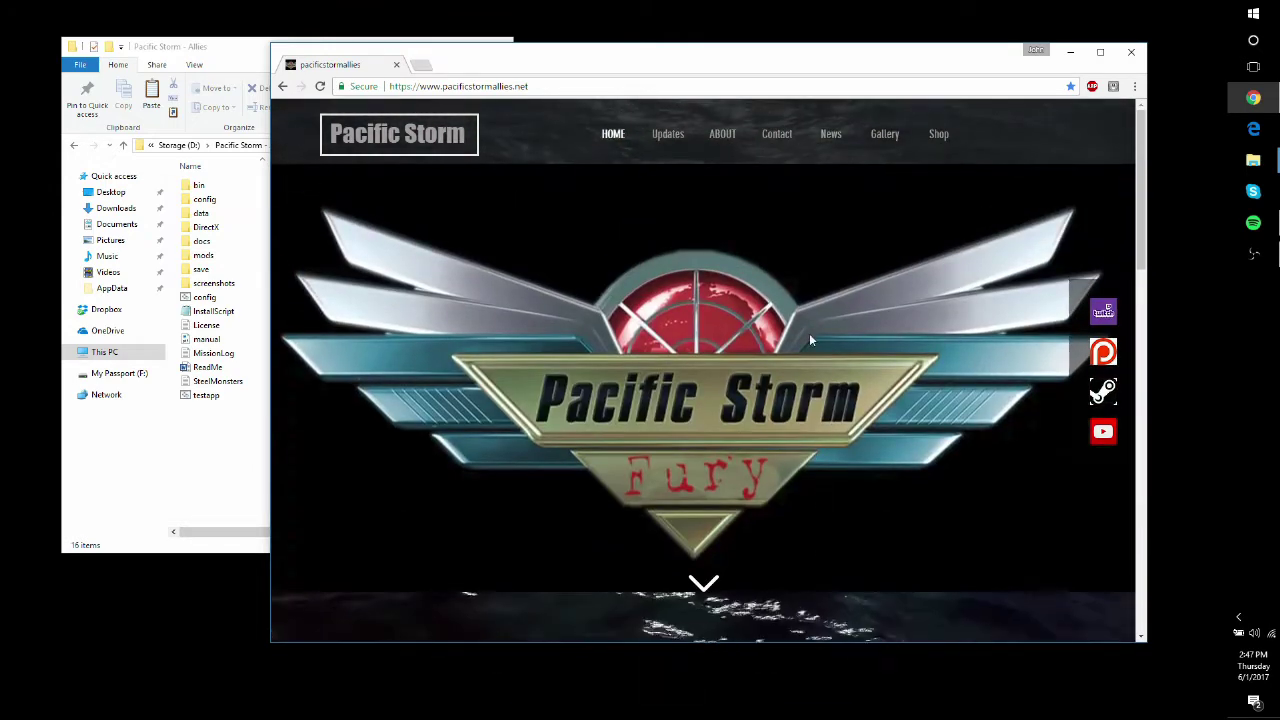
mouse_move(667, 134)
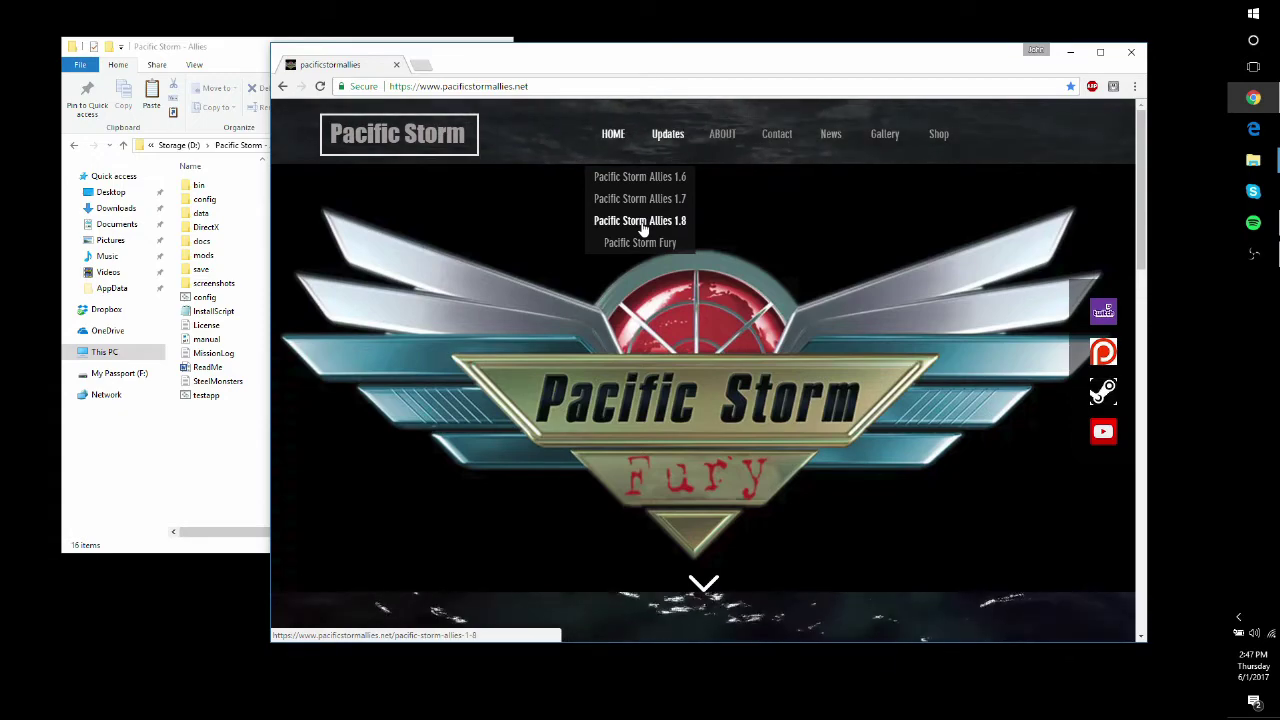
click(642, 221)
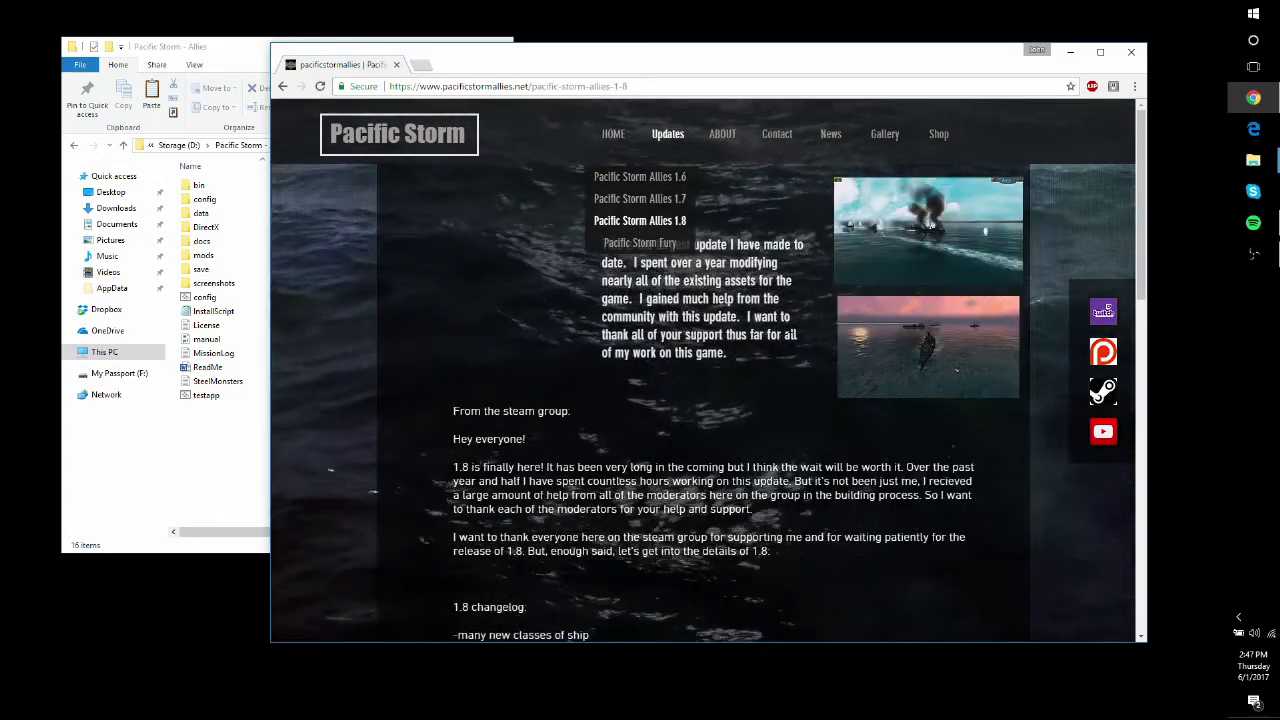
scroll(718, 304, down, 10)
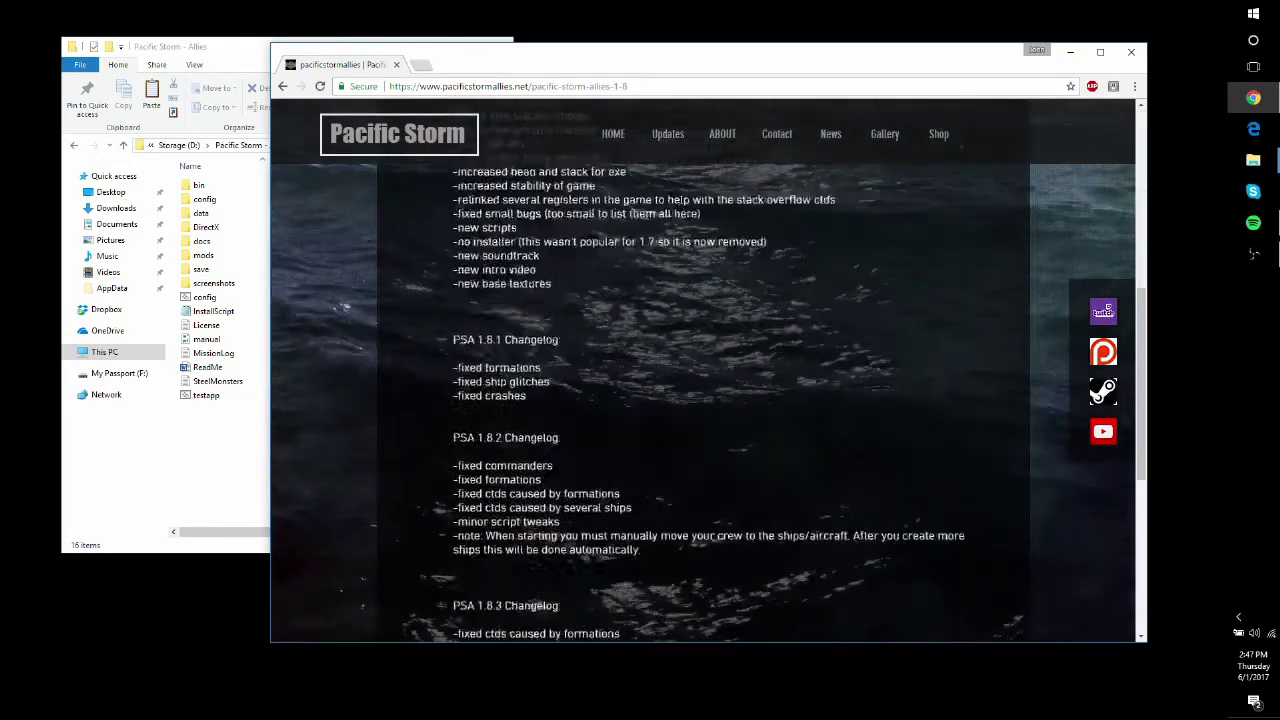
scroll(718, 304, down, 4)
scroll(718, 304, down, 2)
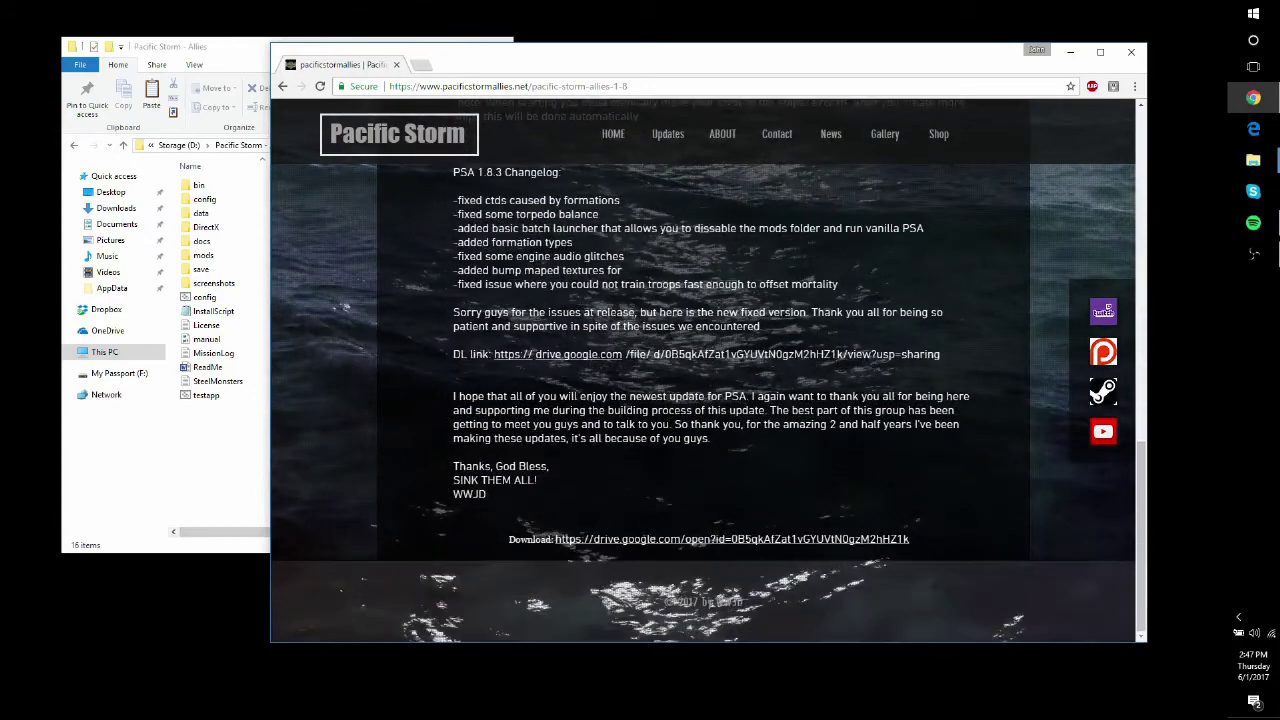
click(631, 540)
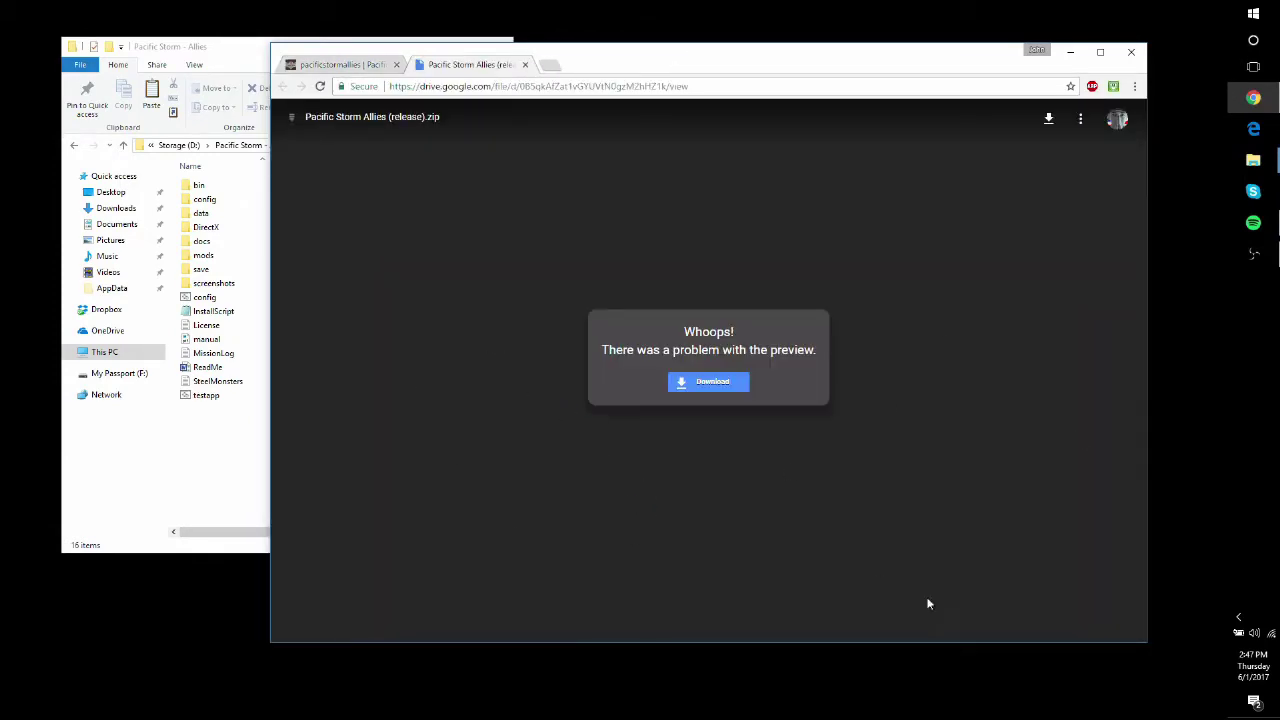
- Download Pacific Storm Allies (release).zip despite the virus-scan warning
drag(601, 350, 817, 364)
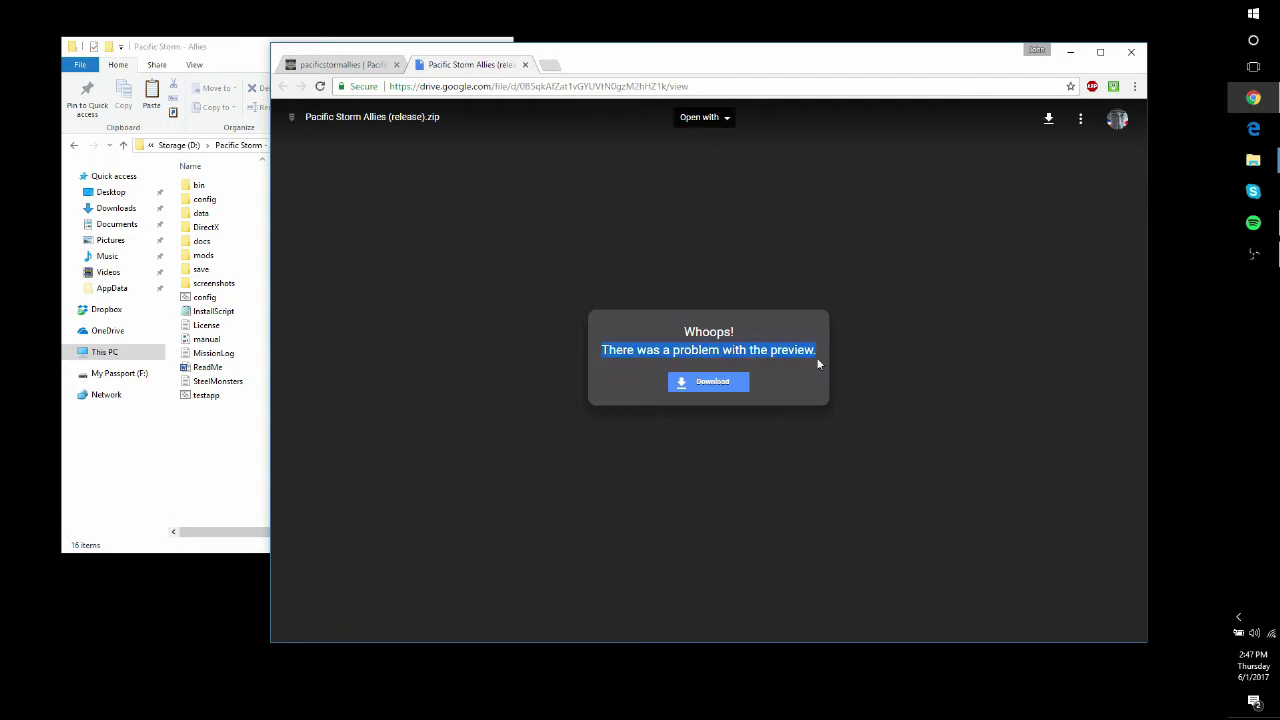
click(799, 529)
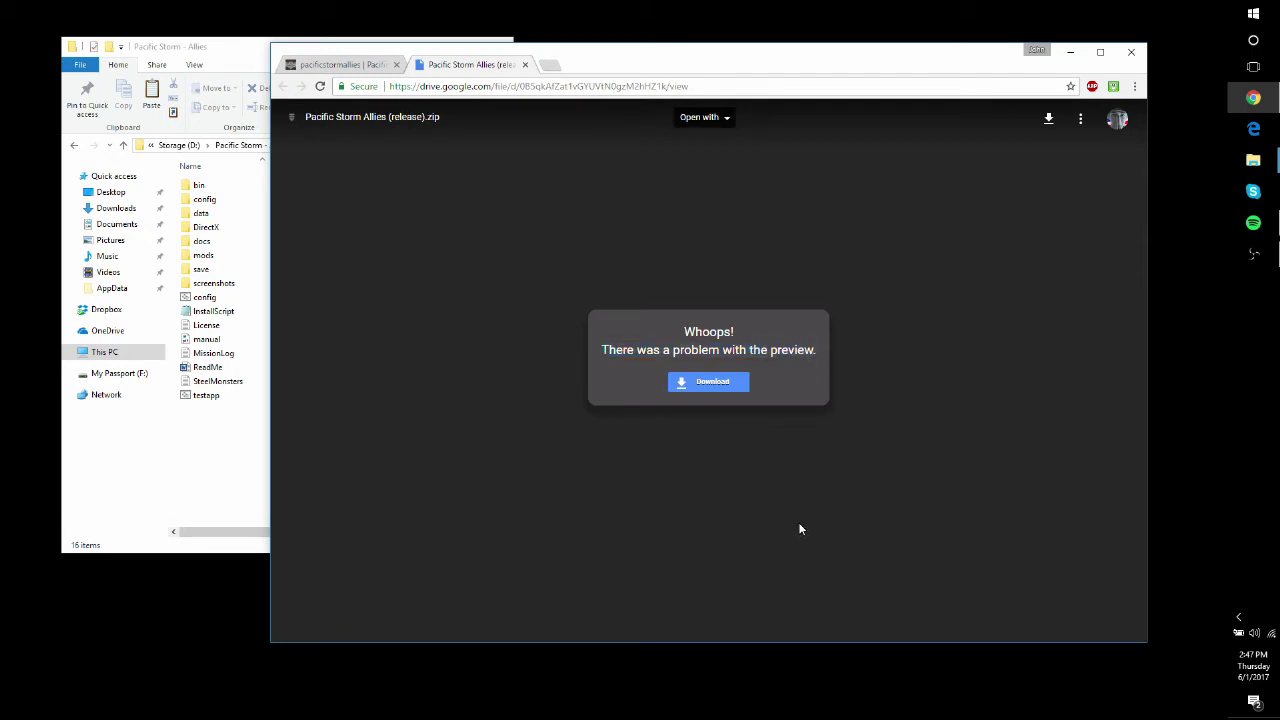
click(712, 383)
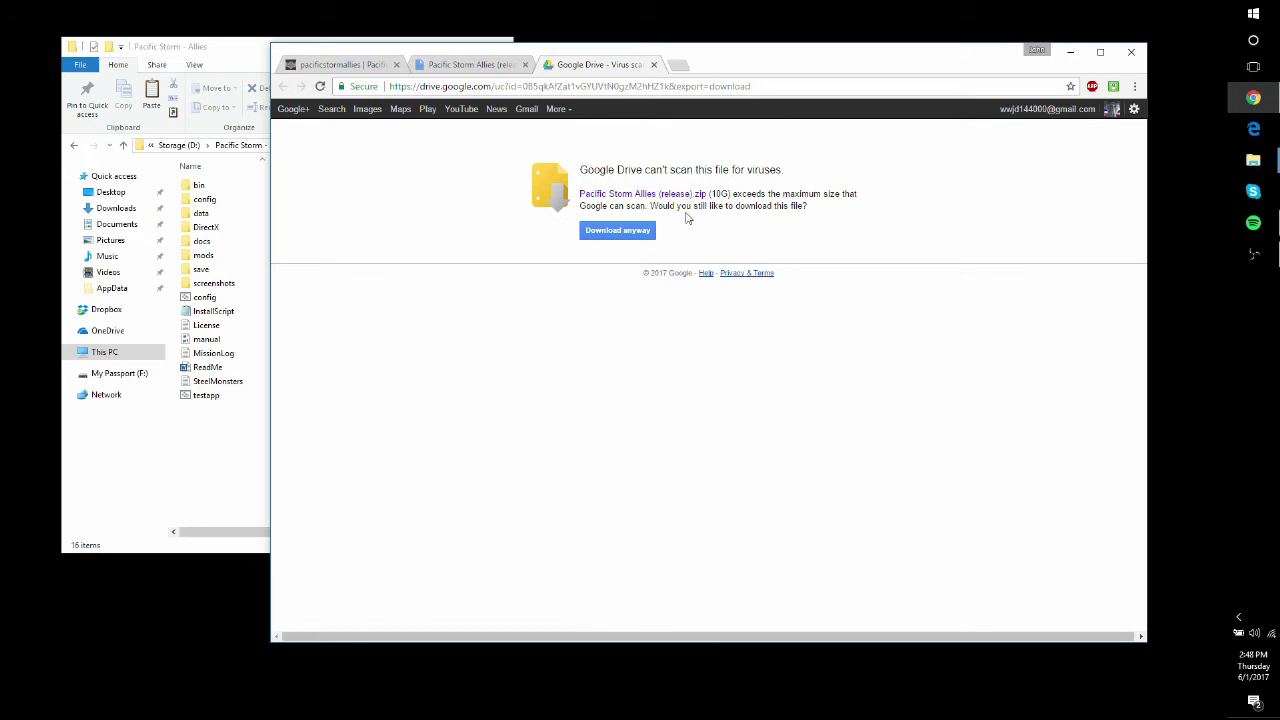
click(638, 233)
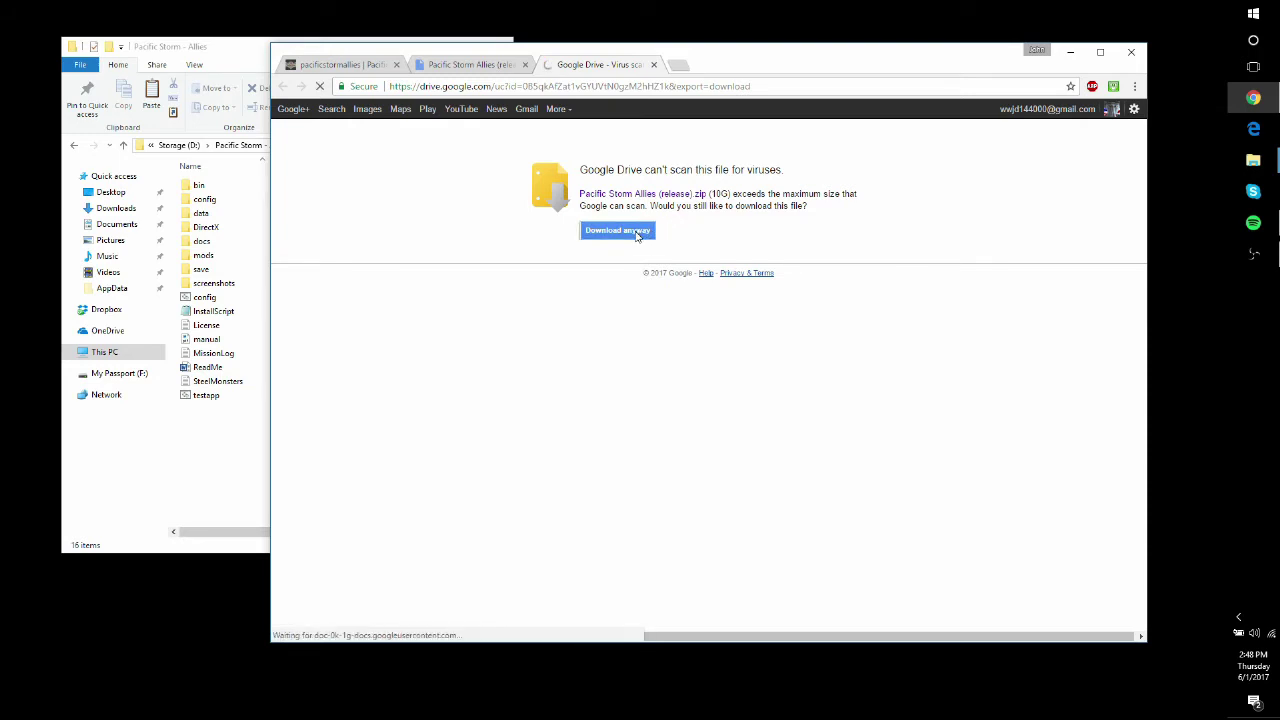
- Cancel the zip download and close the virus-scan warning tab
click(409, 626)
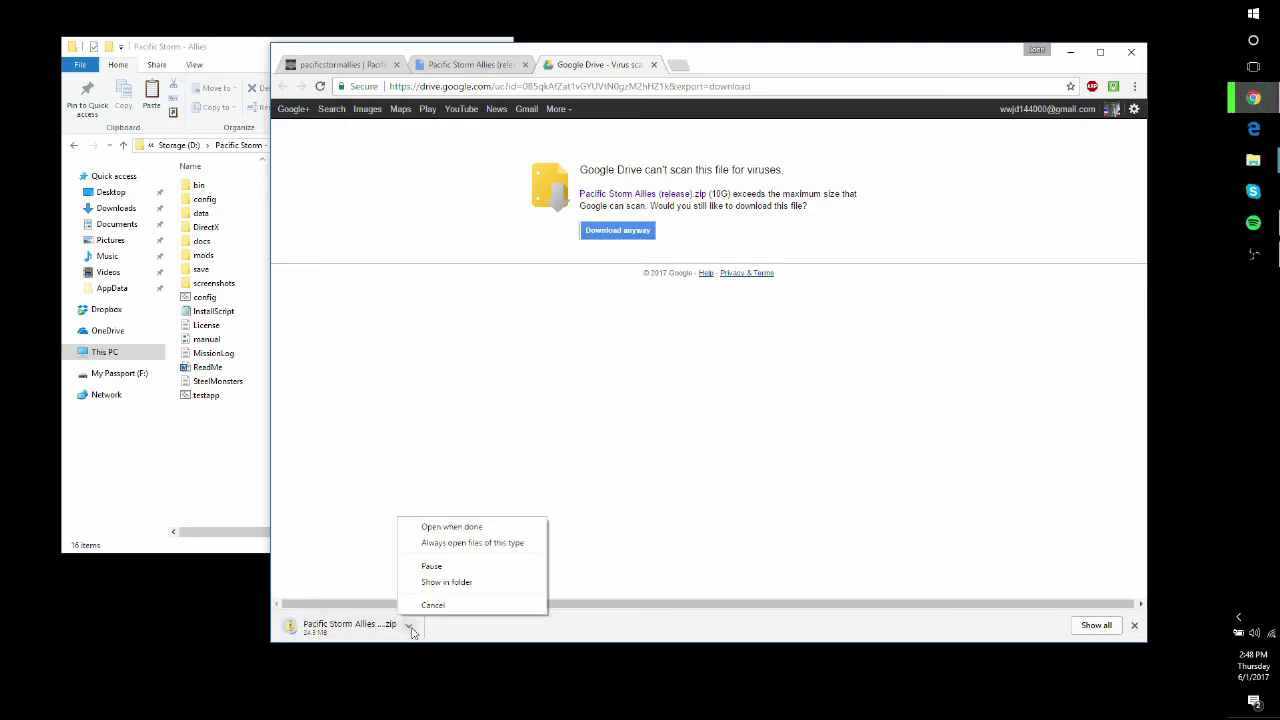
click(425, 605)
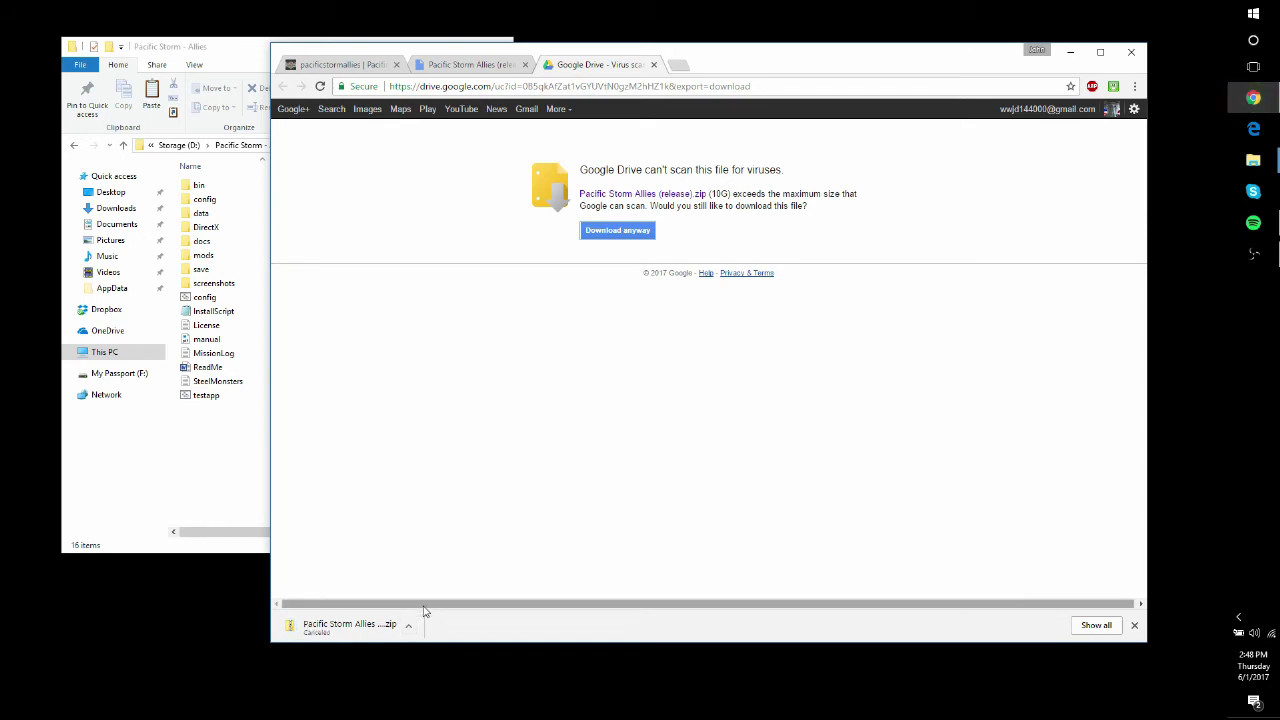
click(654, 64)
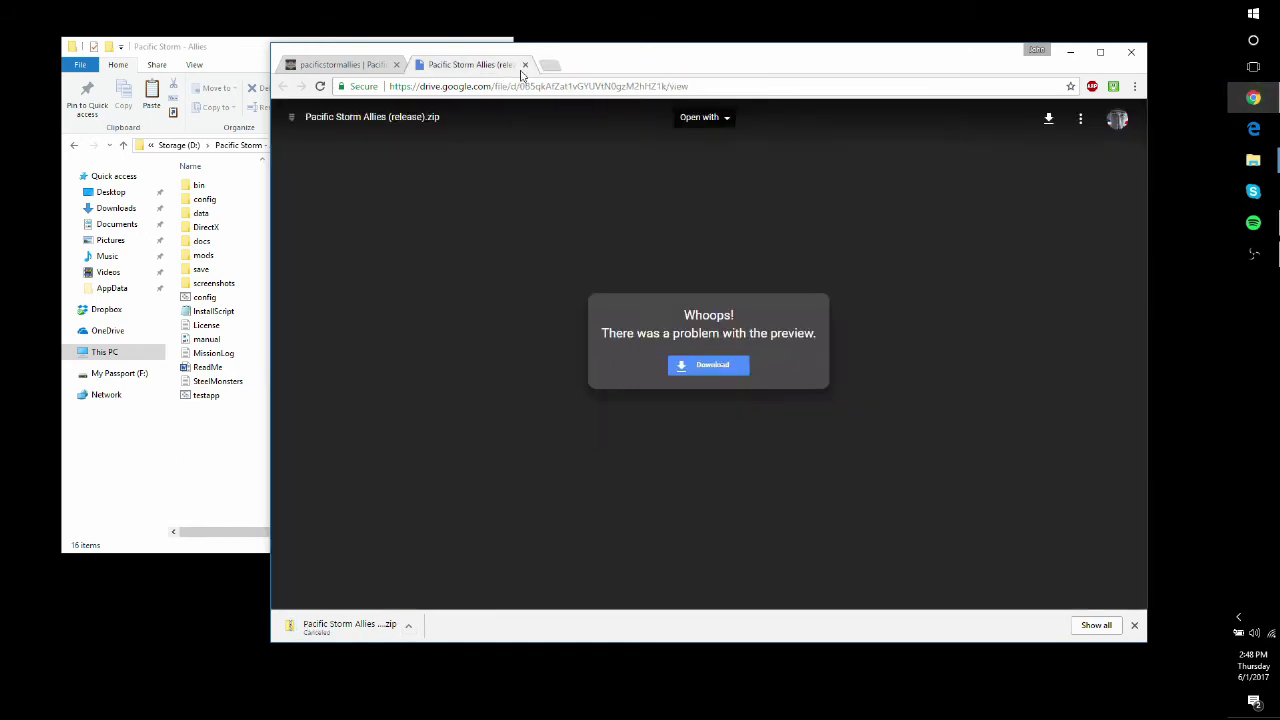
drag(582, 58, 597, 59)
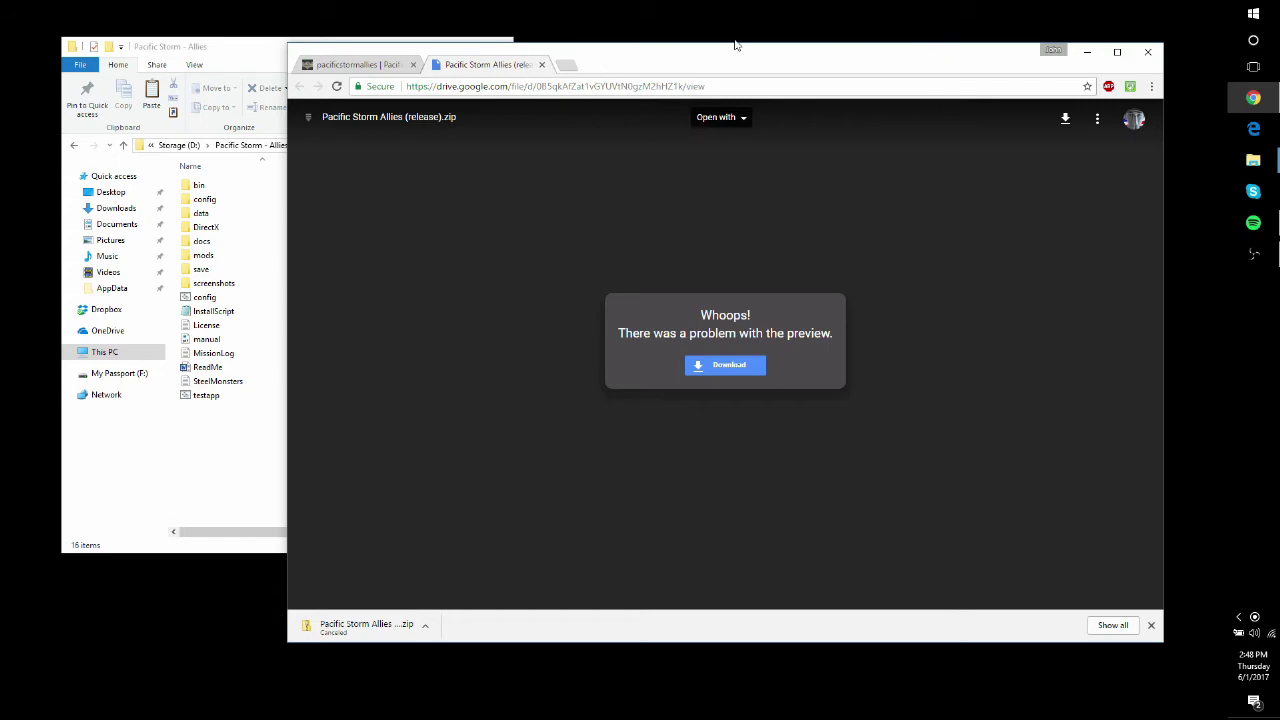
- Place the Allies install folder and the 1.8 Patch folder windows side by side
click(1087, 51)
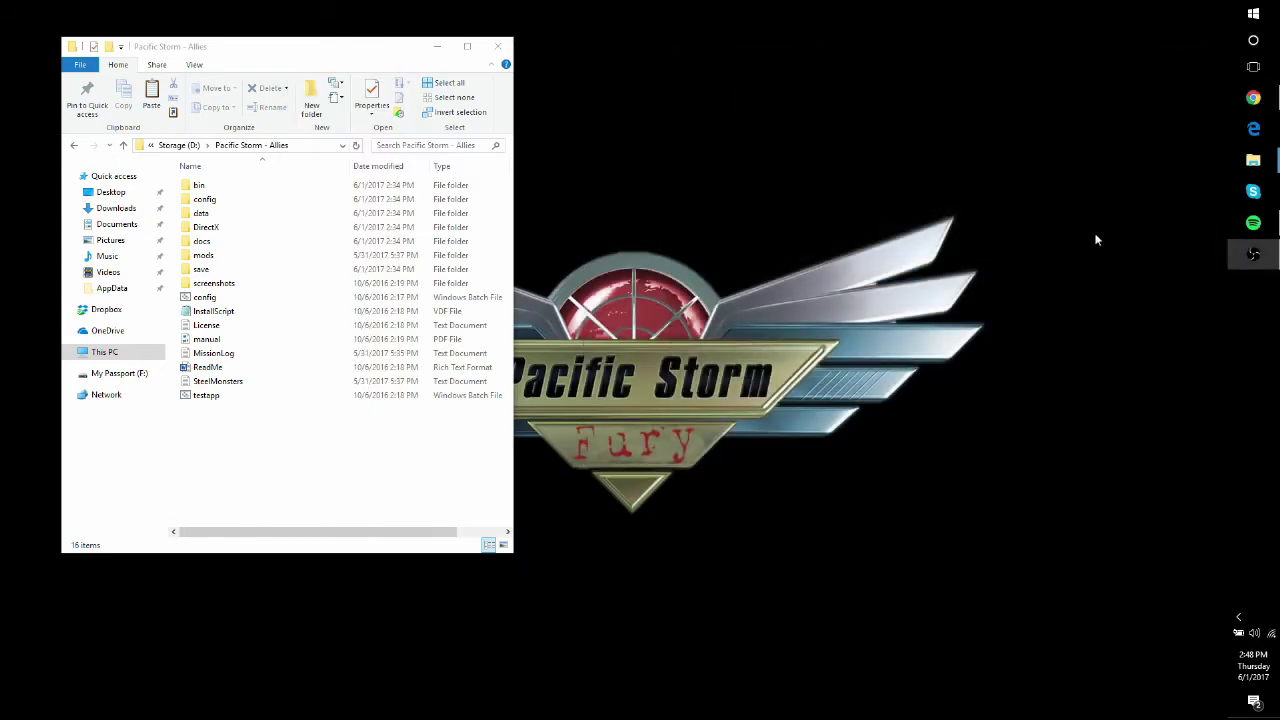
drag(234, 49, 824, 52)
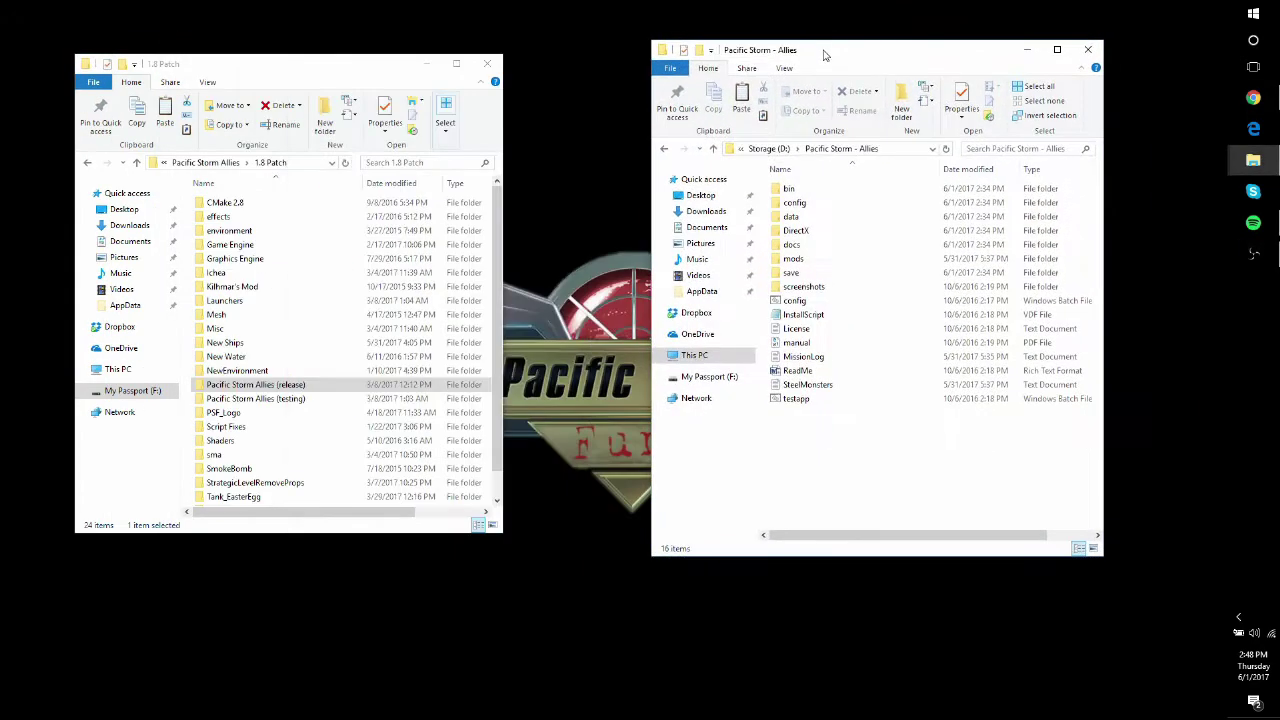
drag(350, 66, 351, 49)
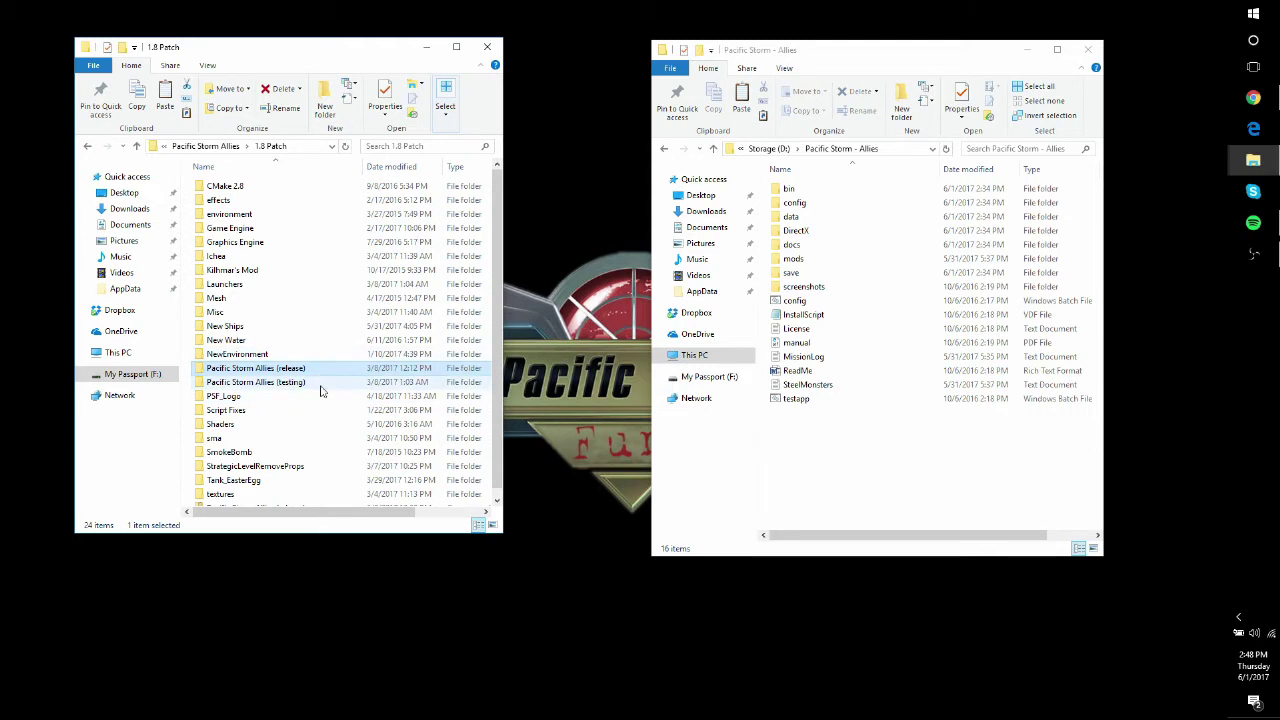
- Open Pacific Storm Allies (release) and inspect its config, data, save folders and SteelMonsters file
double_click(290, 370)
drag(310, 363, 205, 182)
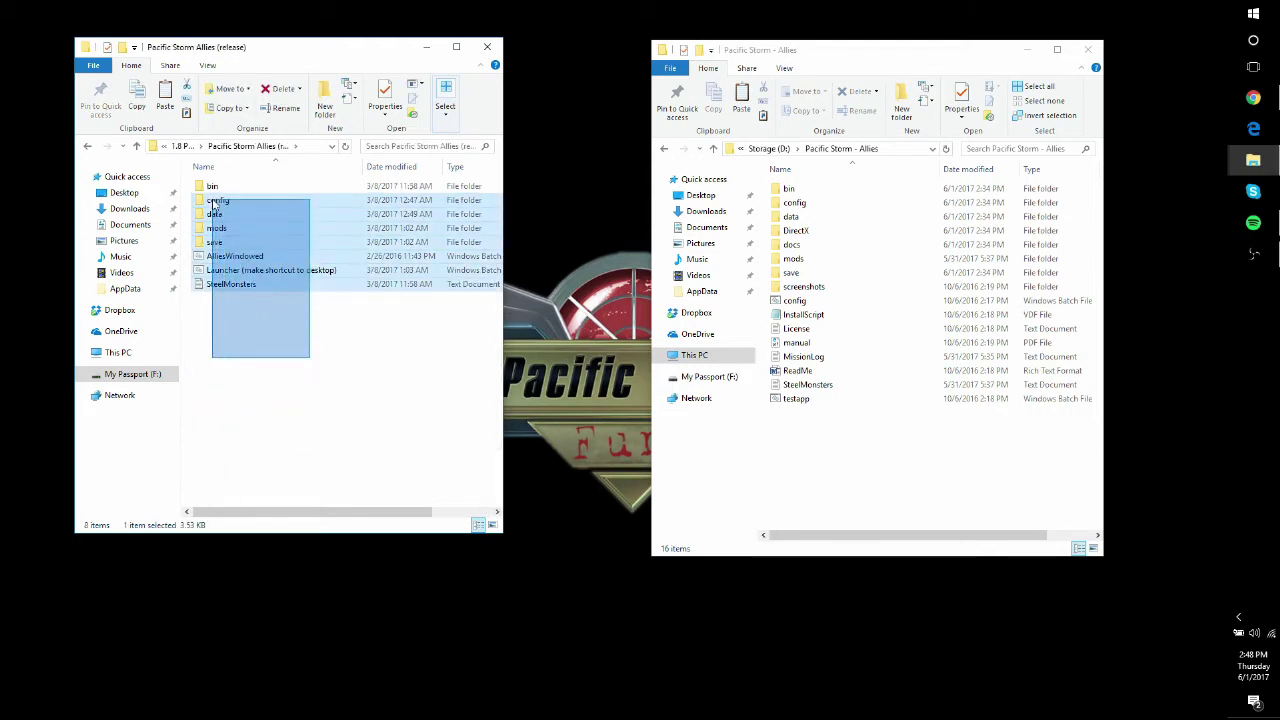
click(237, 306)
click(228, 187)
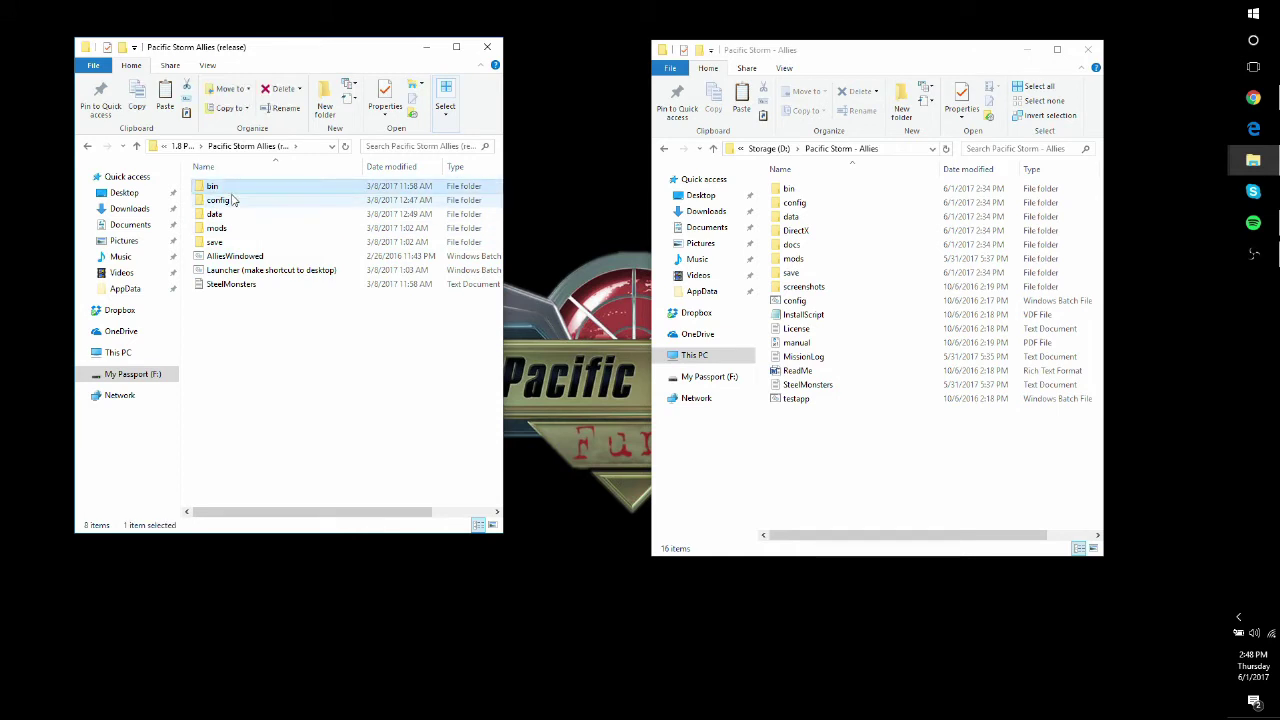
click(228, 214)
click(226, 244)
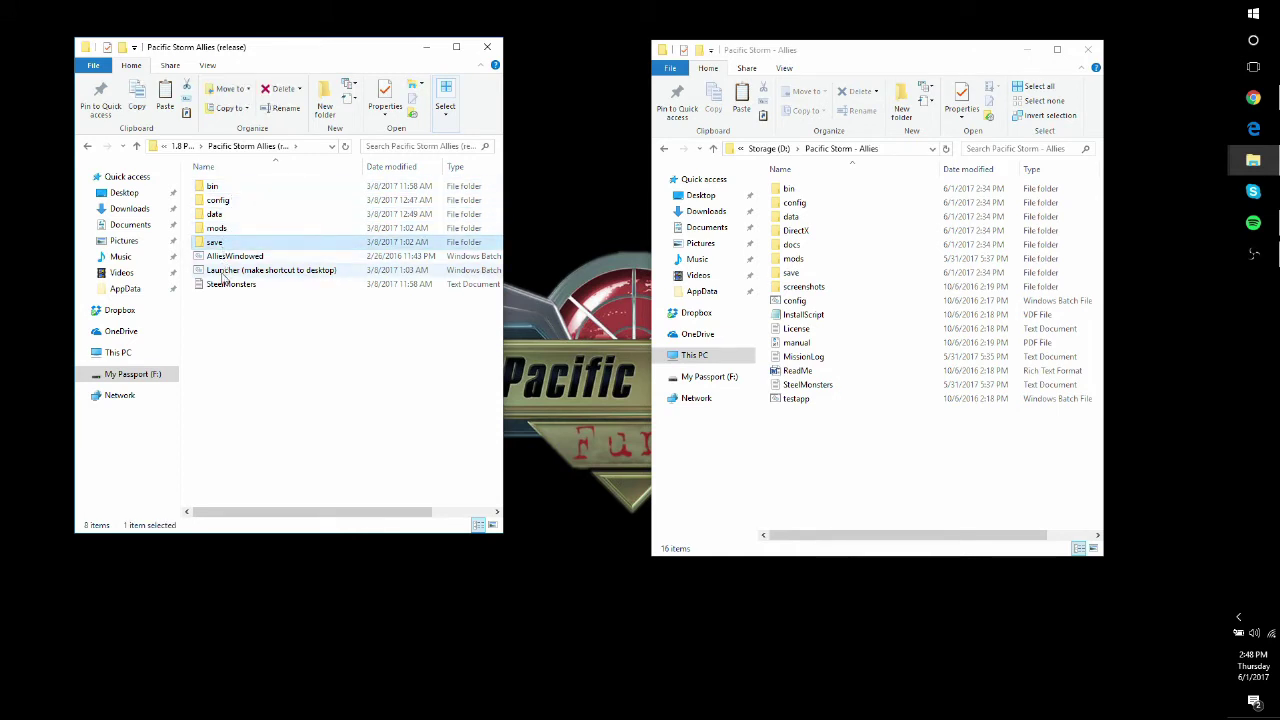
click(228, 256)
click(228, 270)
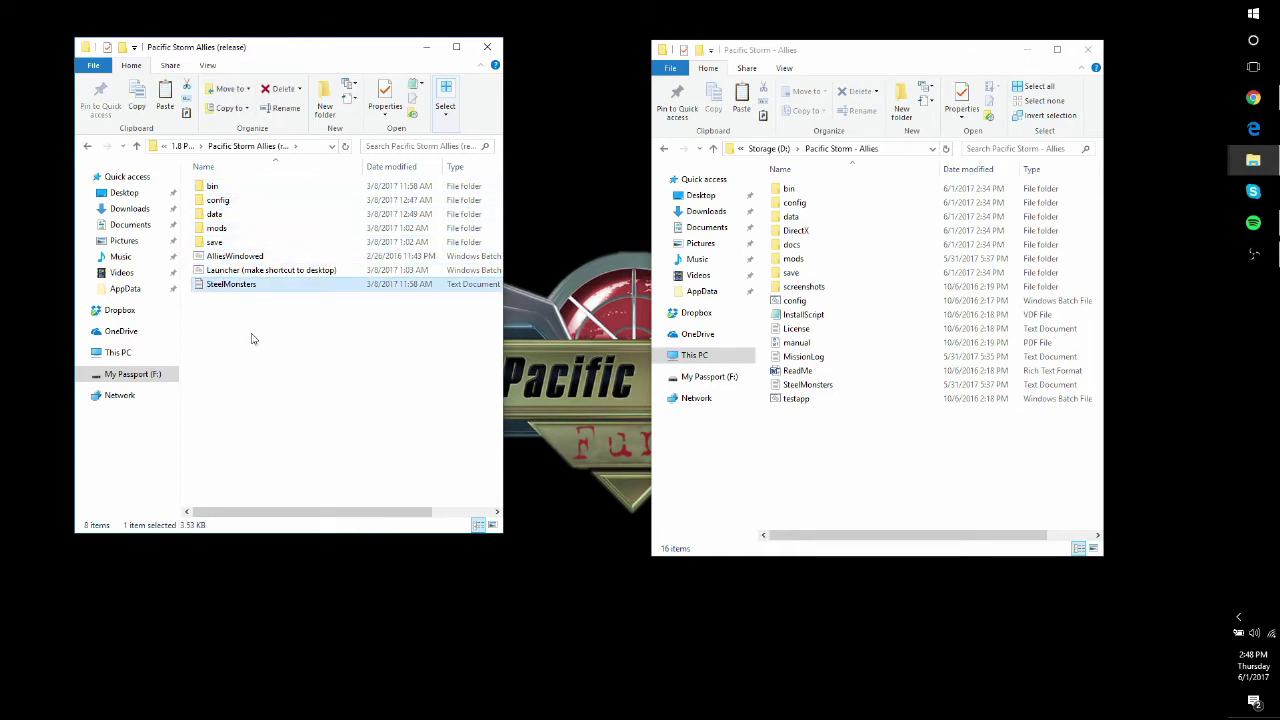
mouse_move(337, 513)
mouse_down()
mouse_move(403, 517)
mouse_move(163, 449)
mouse_up()
drag(350, 44, 414, 63)
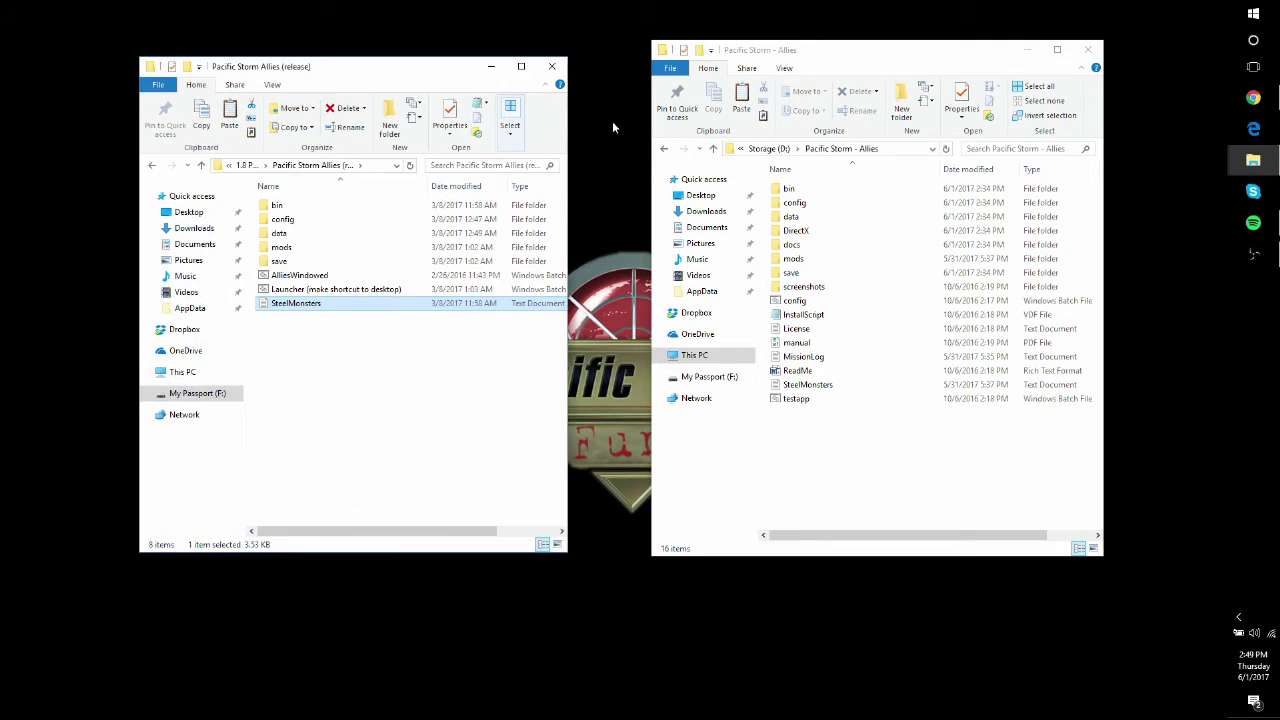
- Copy all eight patch items and paste them into the Pacific Storm - Allies install folder
click(395, 383)
drag(388, 382, 270, 205)
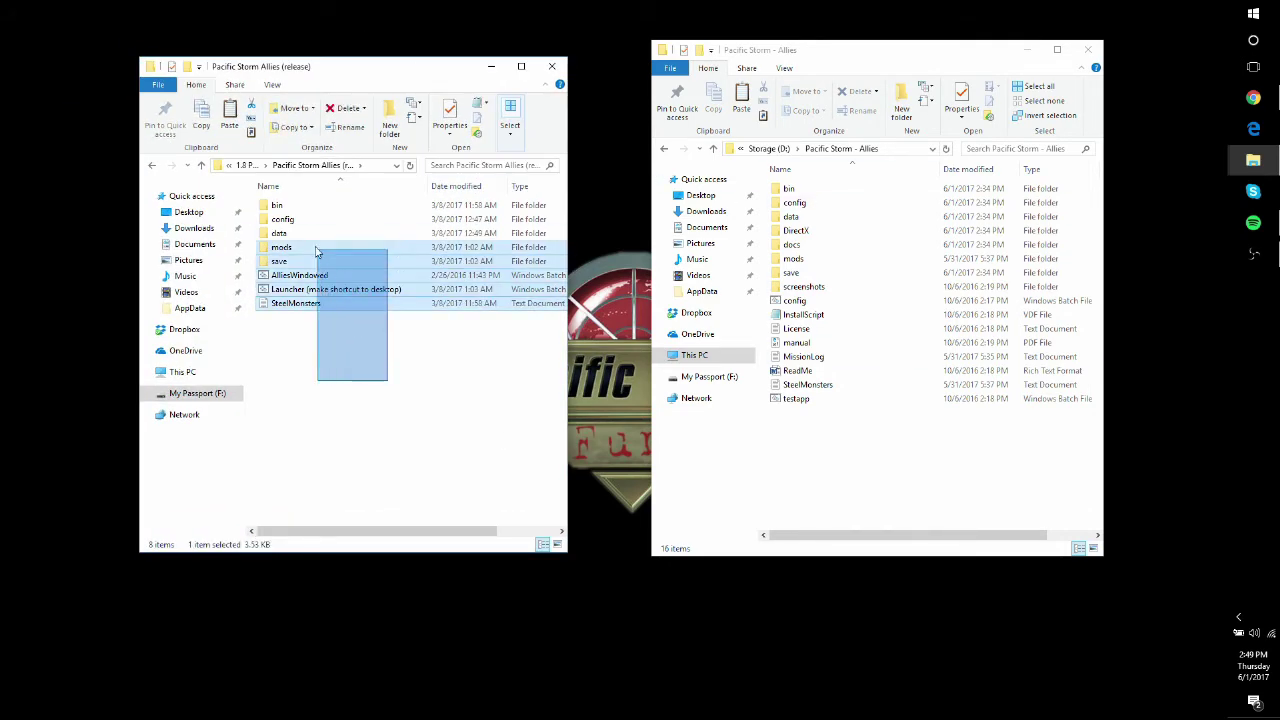
right_click(286, 242)
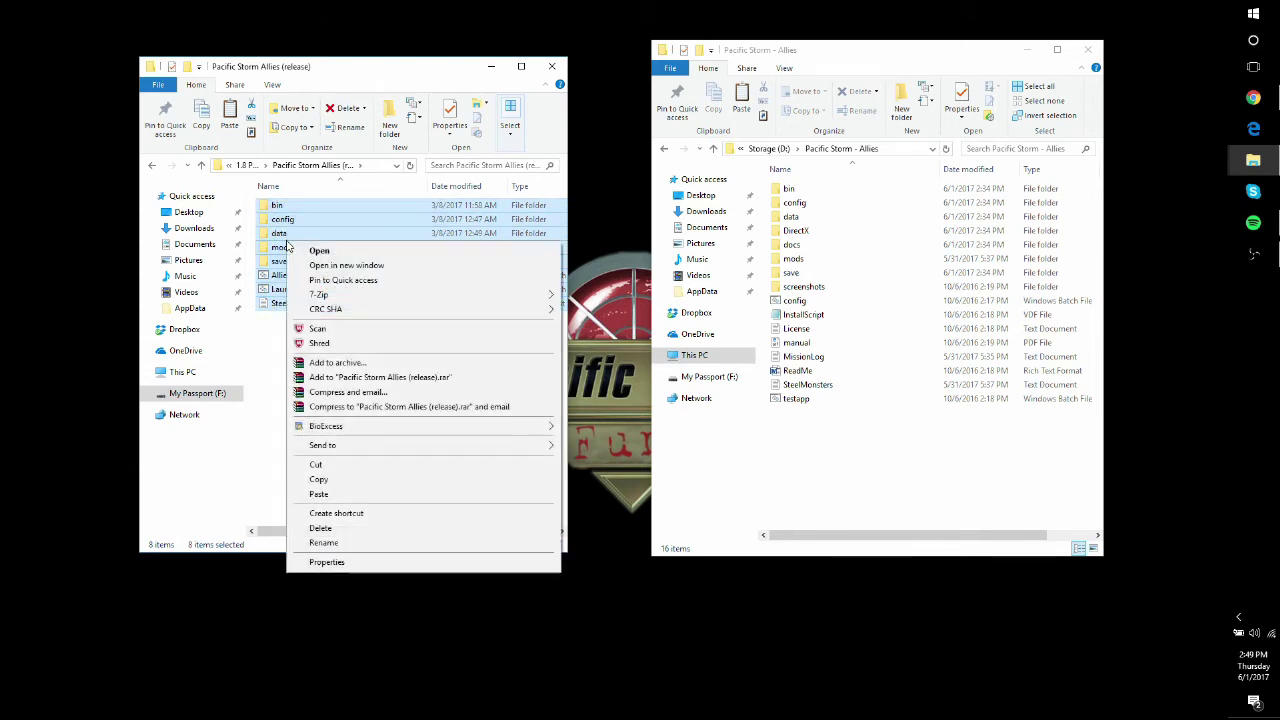
click(329, 482)
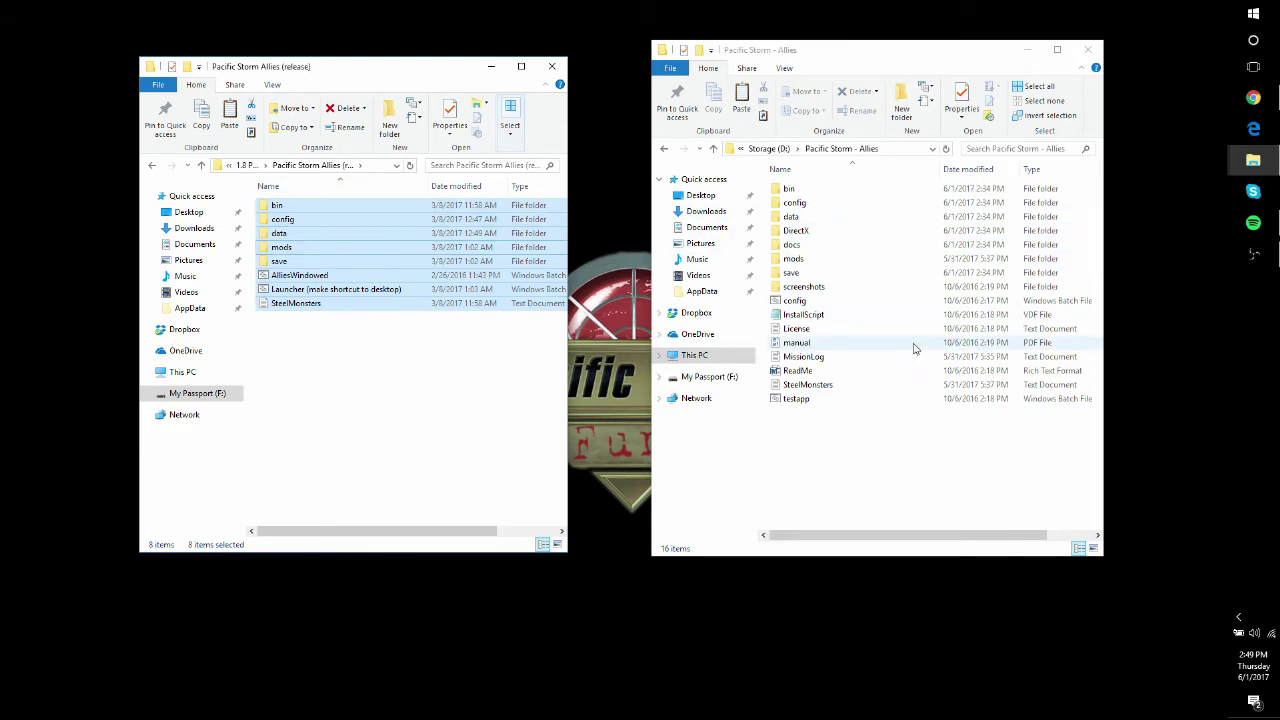
click(910, 471)
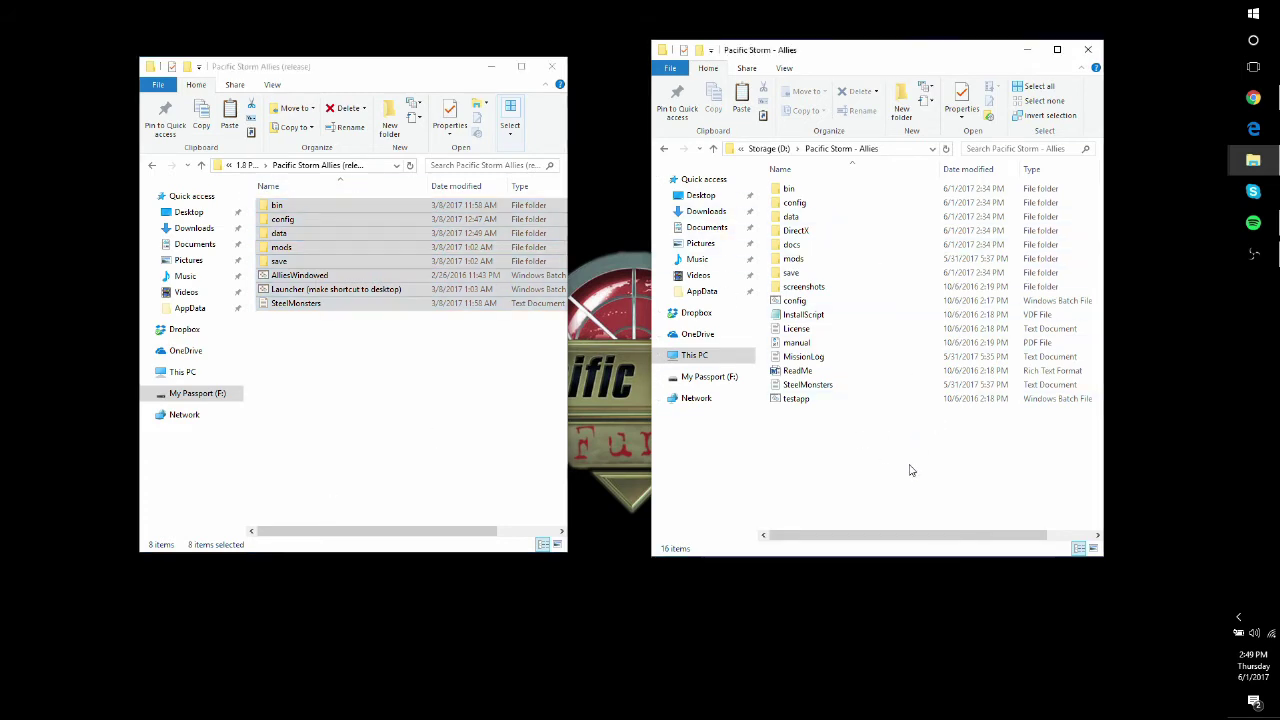
right_click(910, 470)
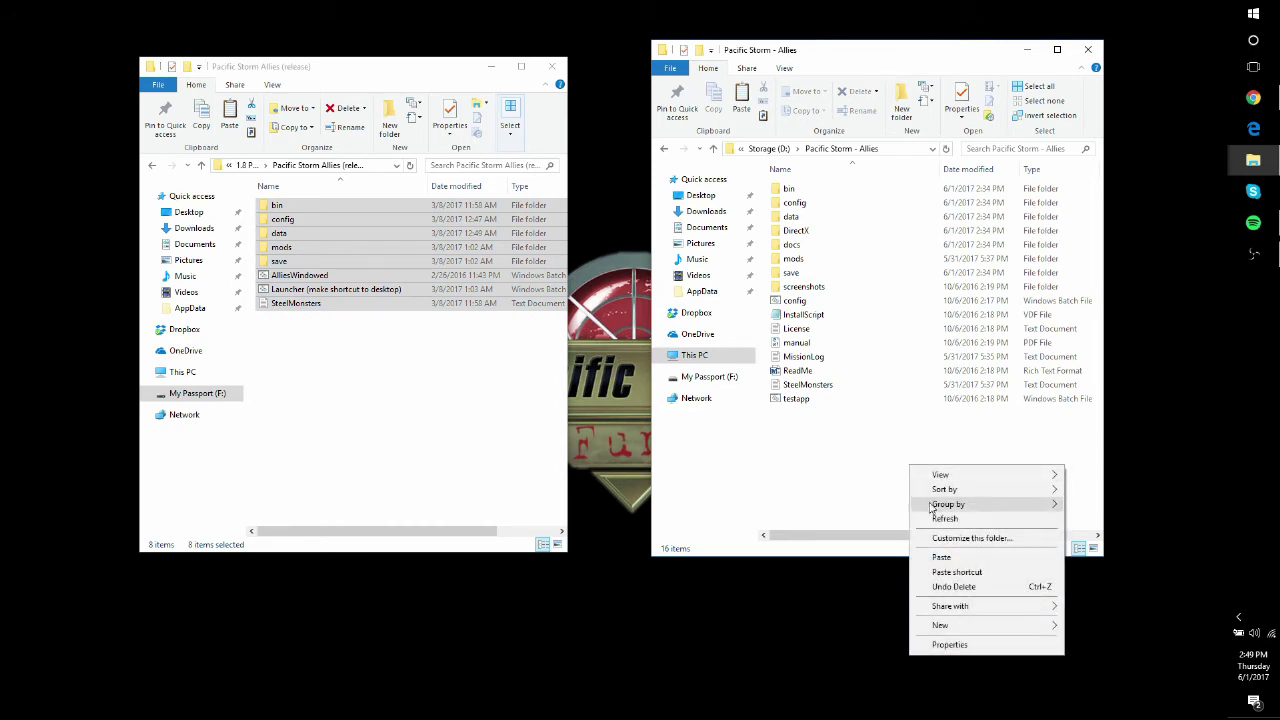
click(942, 558)
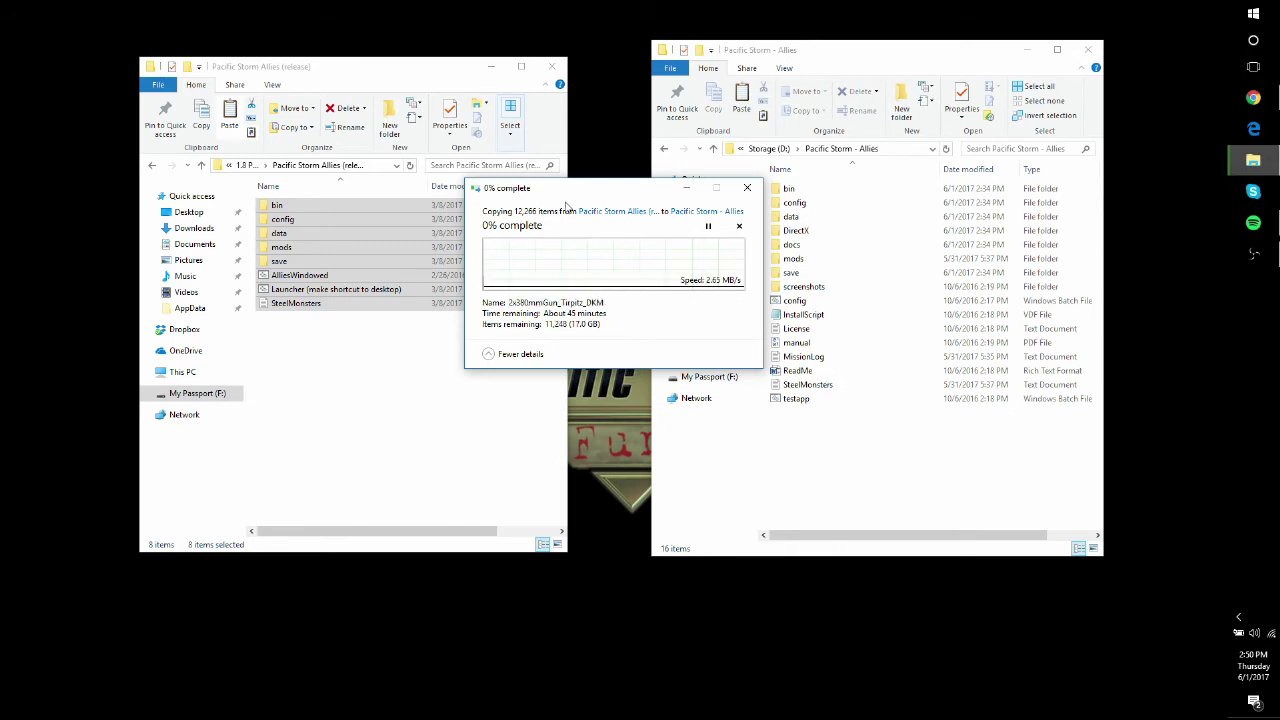
- Move the copy progress window aside while the copy reaches the replace-or-skip prompt
drag(583, 194, 553, 346)
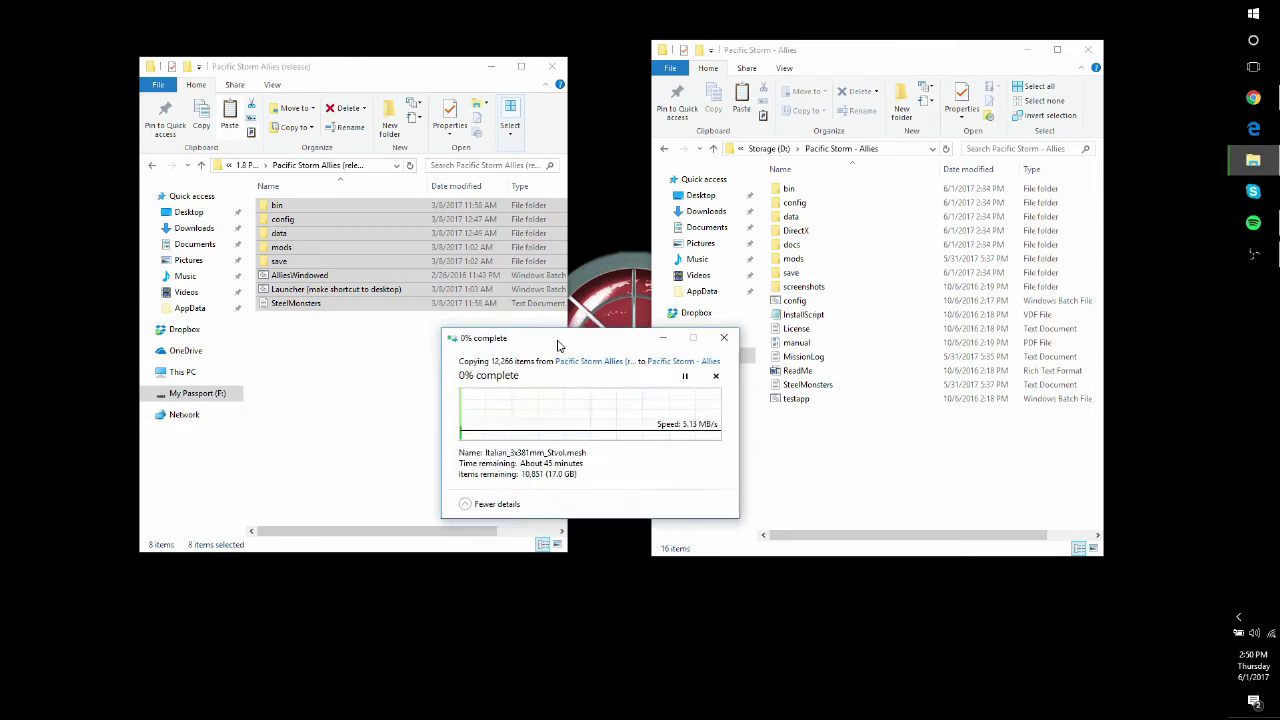
drag(553, 346, 557, 344)
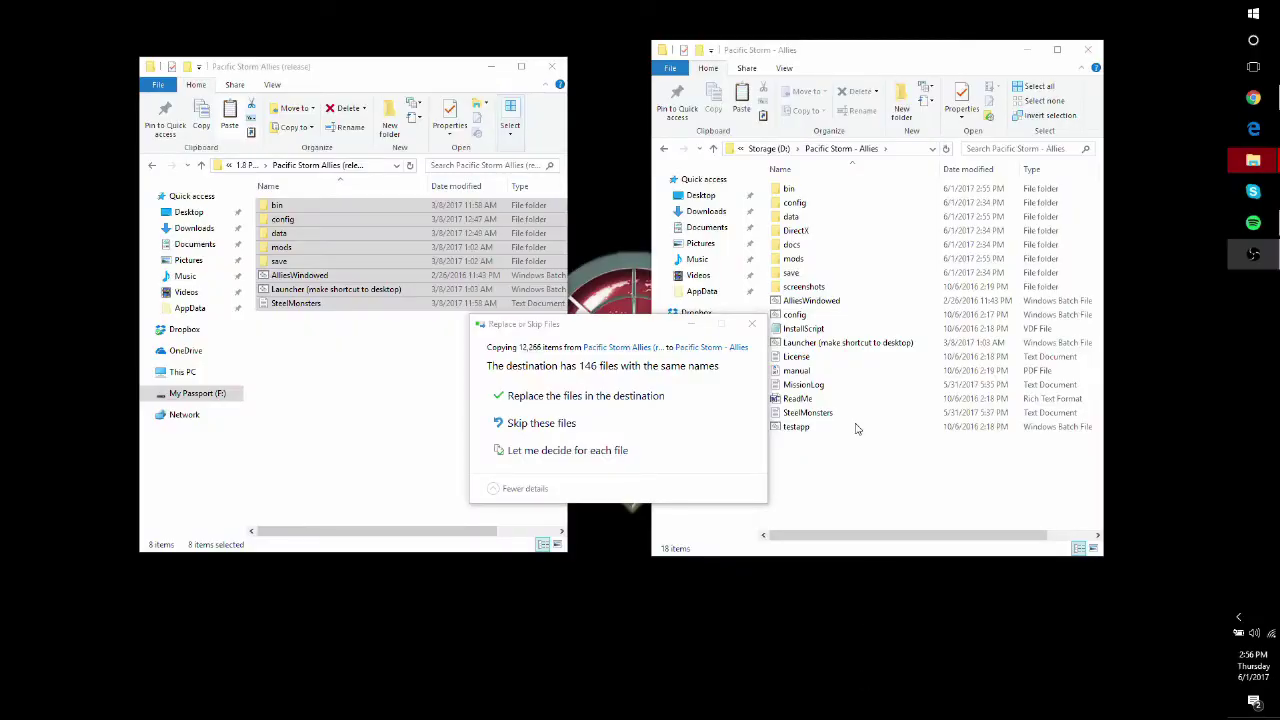
- Replace the 146 same-named game files with the patch versions
mouse_move(577, 327)
mouse_down()
mouse_move(591, 306)
mouse_move(598, 323)
mouse_up()
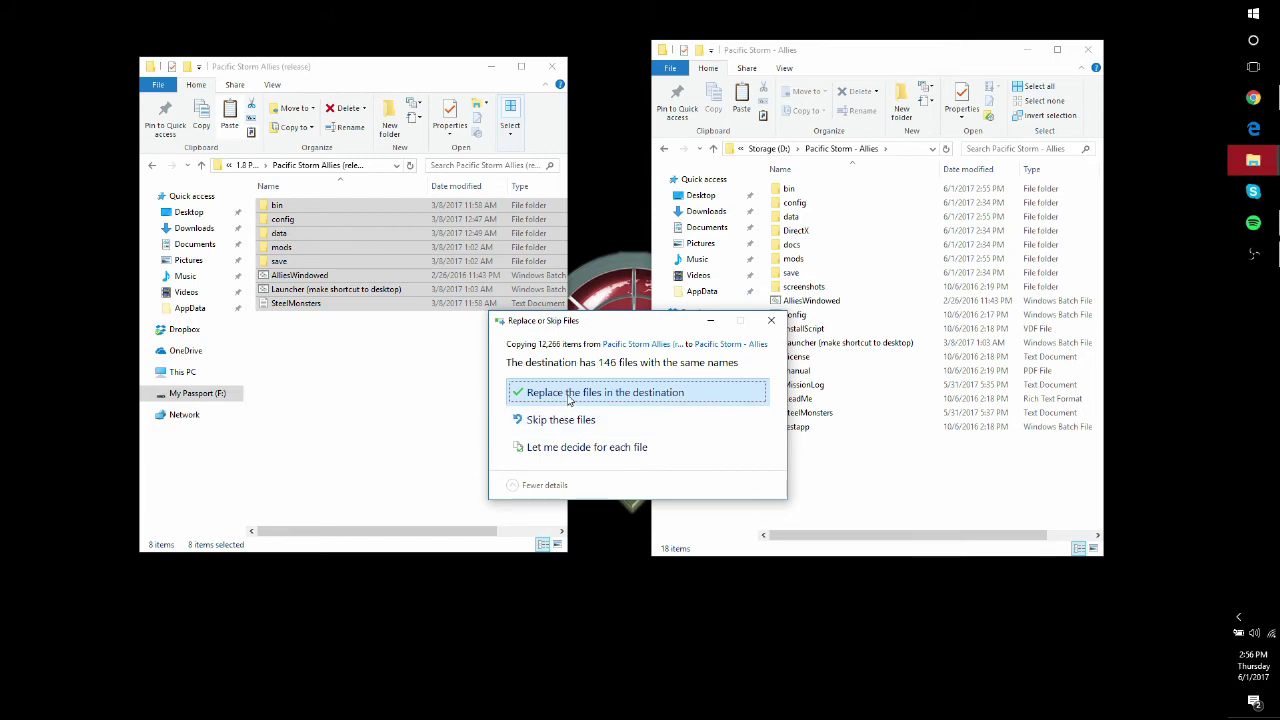
click(562, 421)
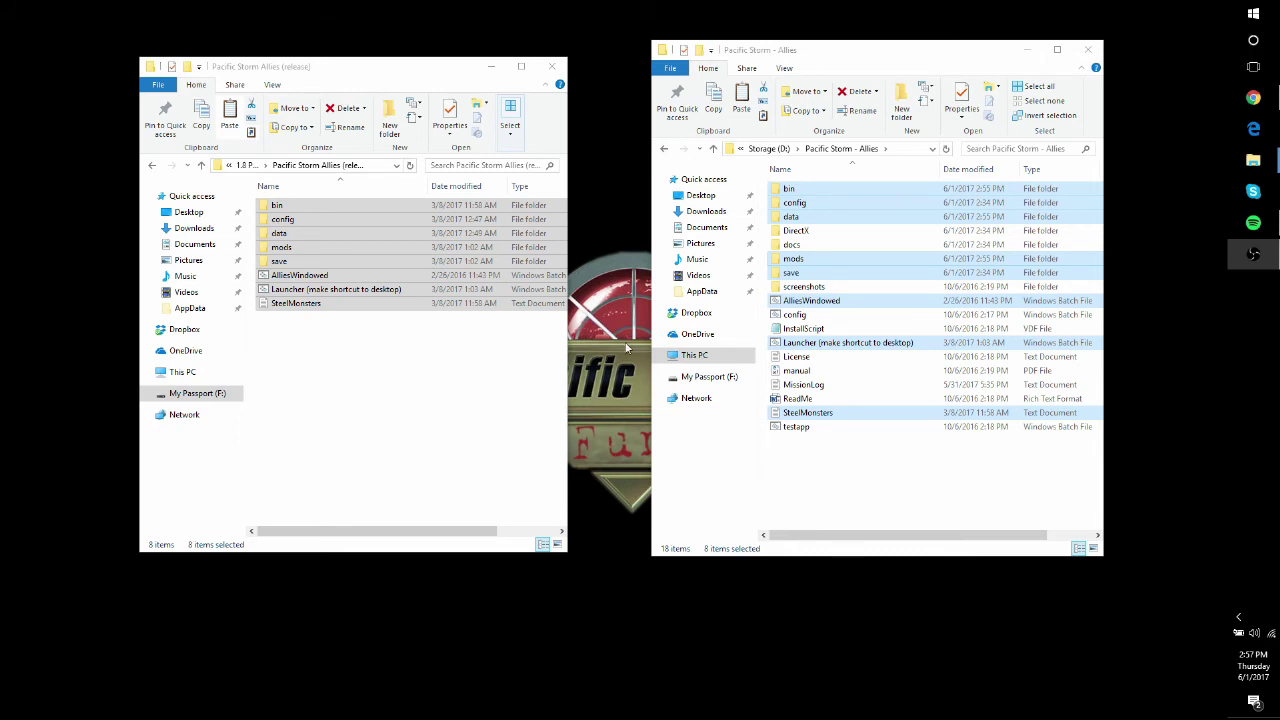
- Open the game's bin folder and locate alliesnew among its 36 items
click(838, 484)
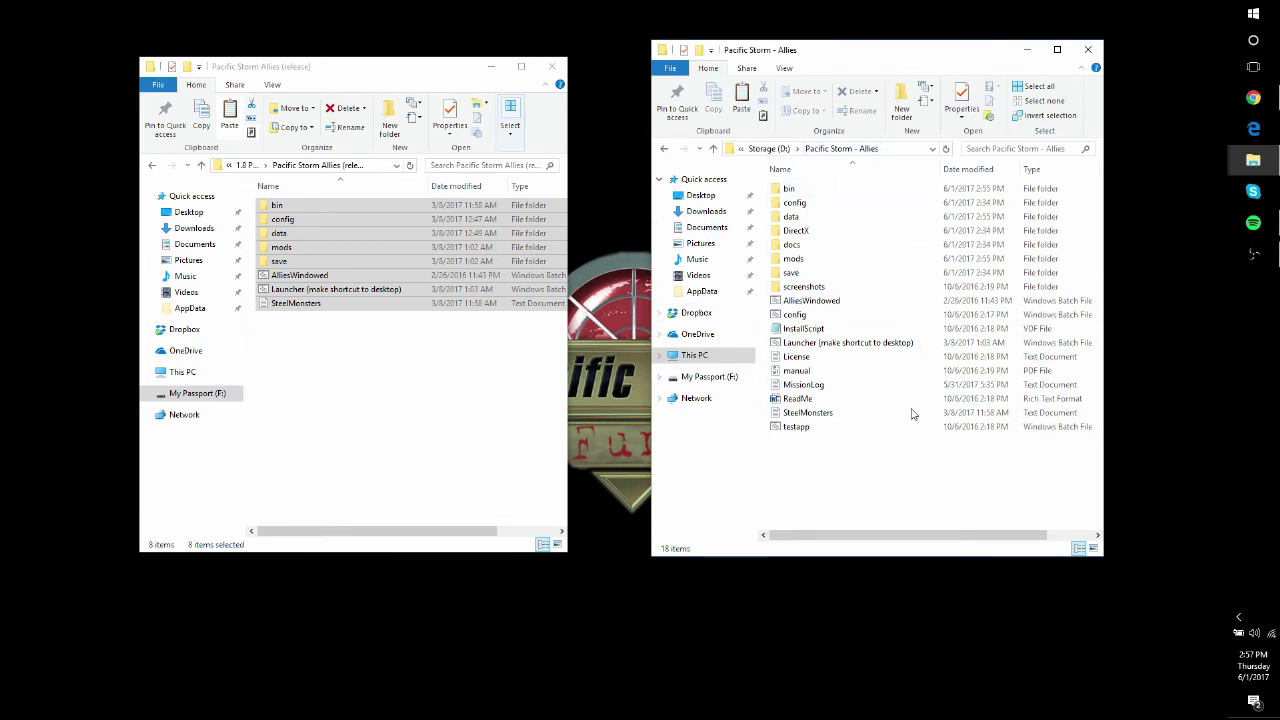
mouse_move(790, 192)
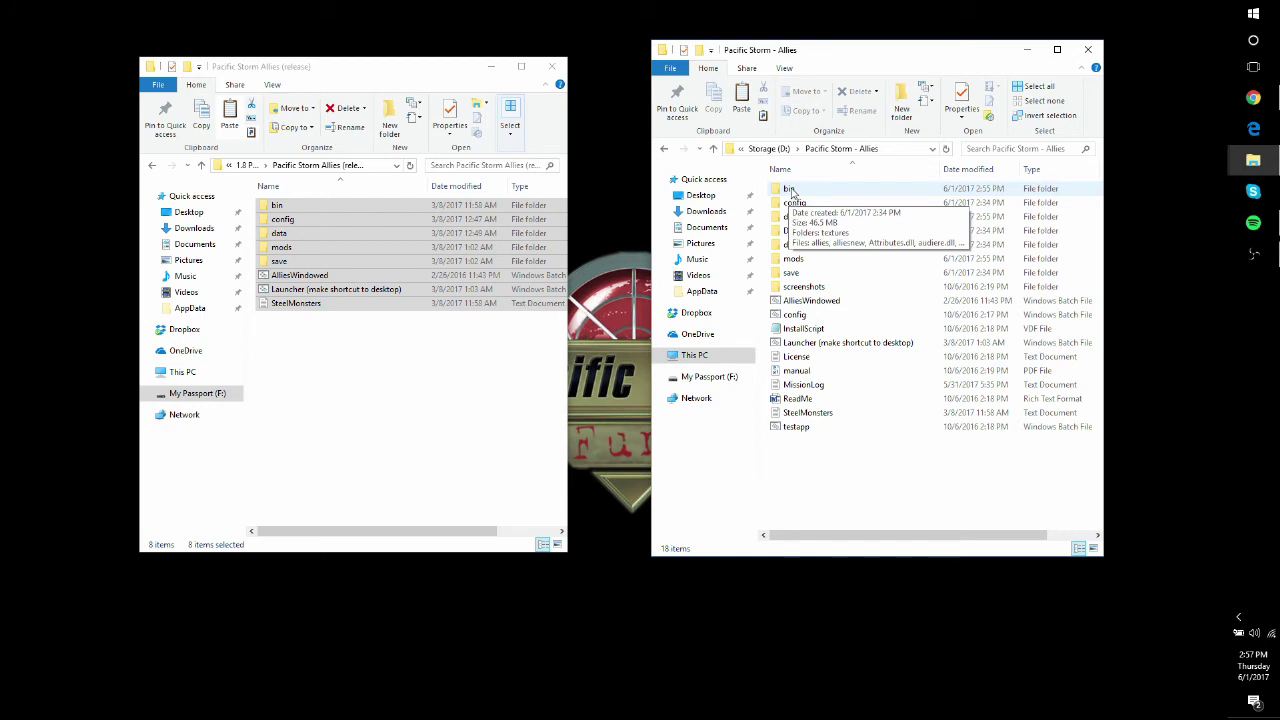
double_click(789, 190)
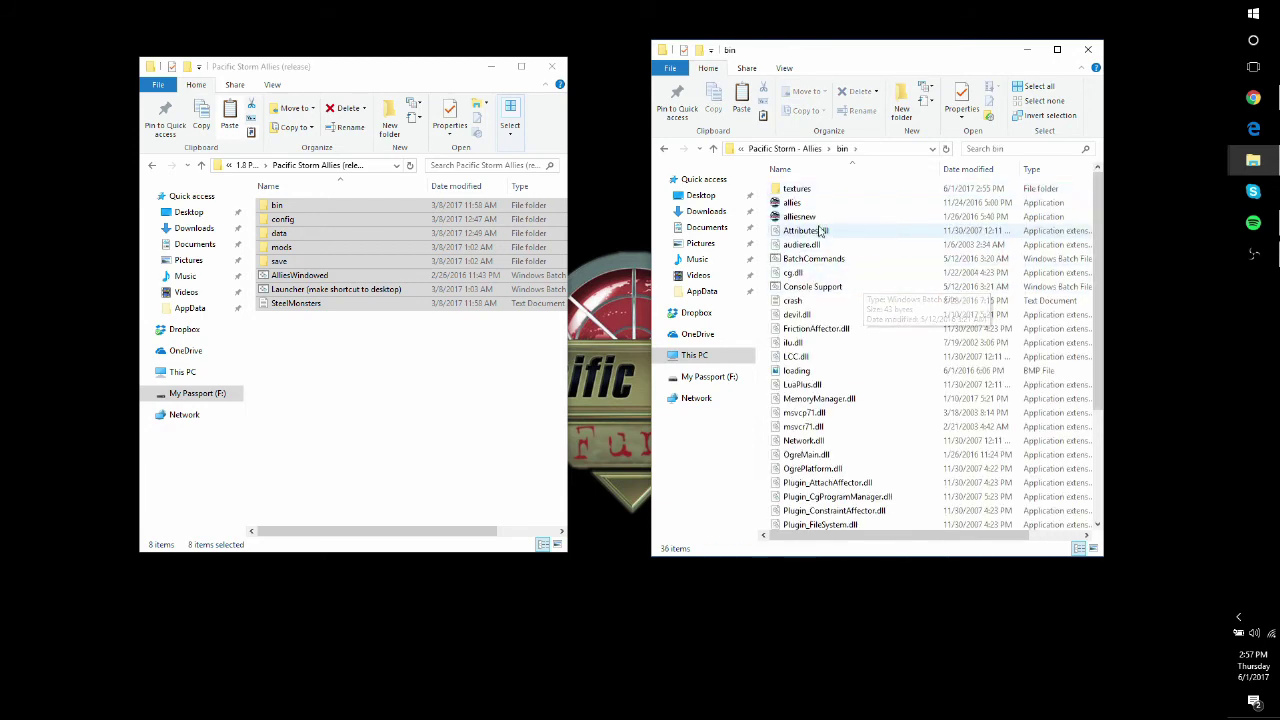
click(790, 203)
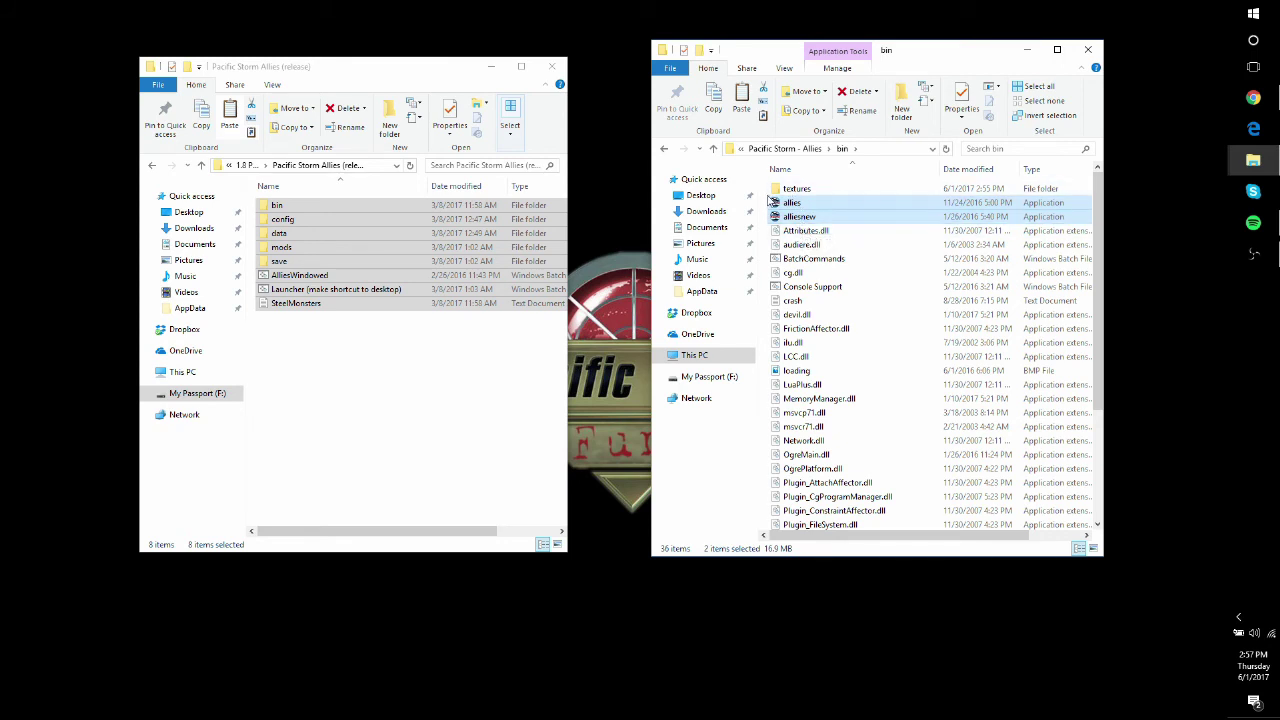
click(766, 196)
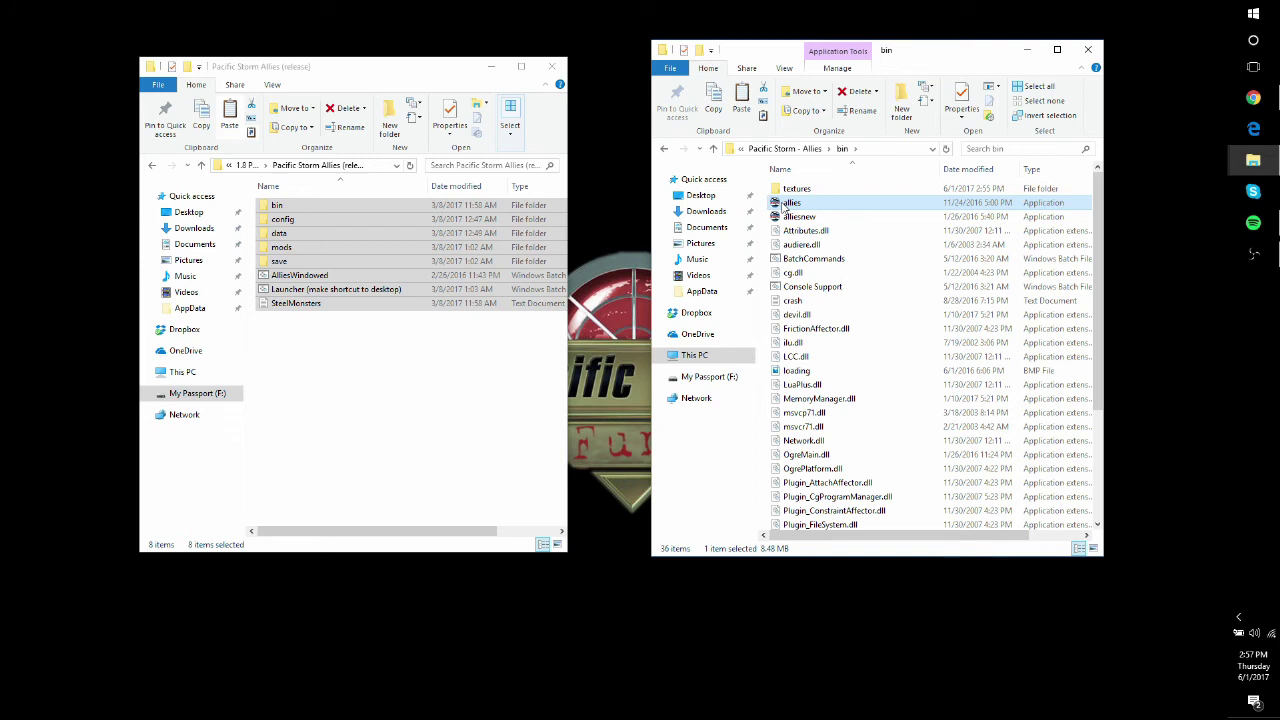
click(795, 217)
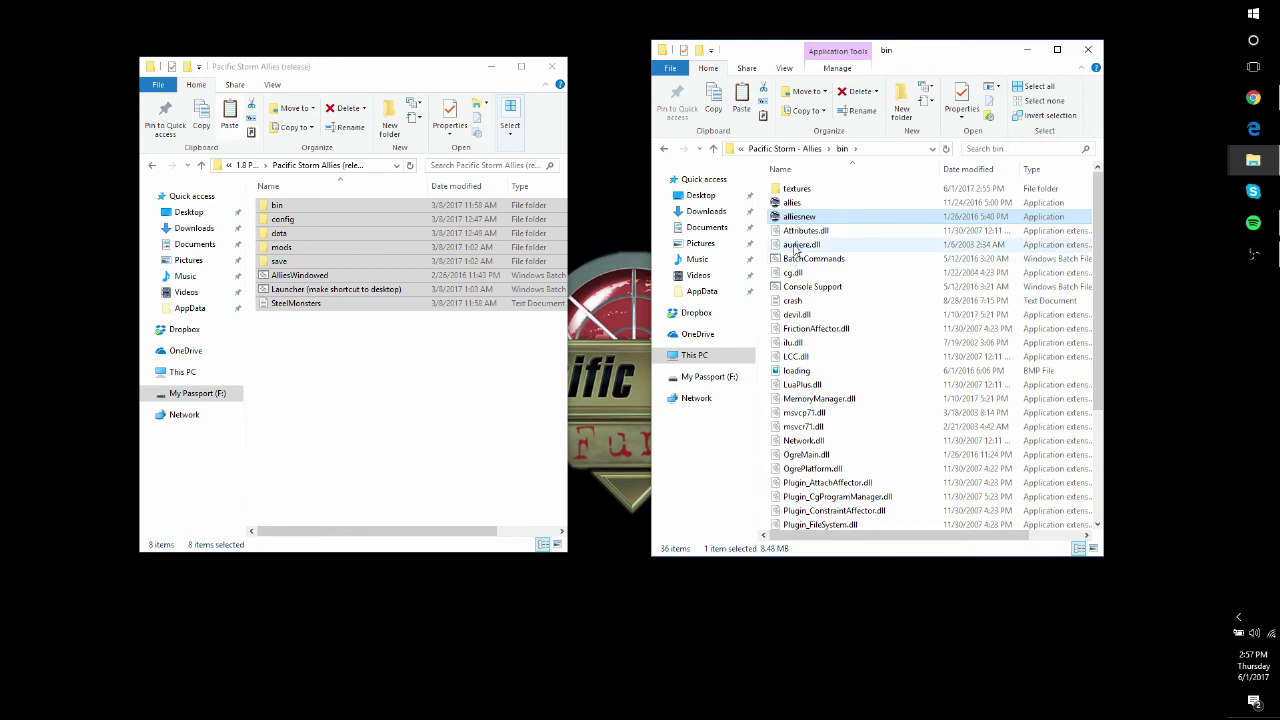
click(767, 204)
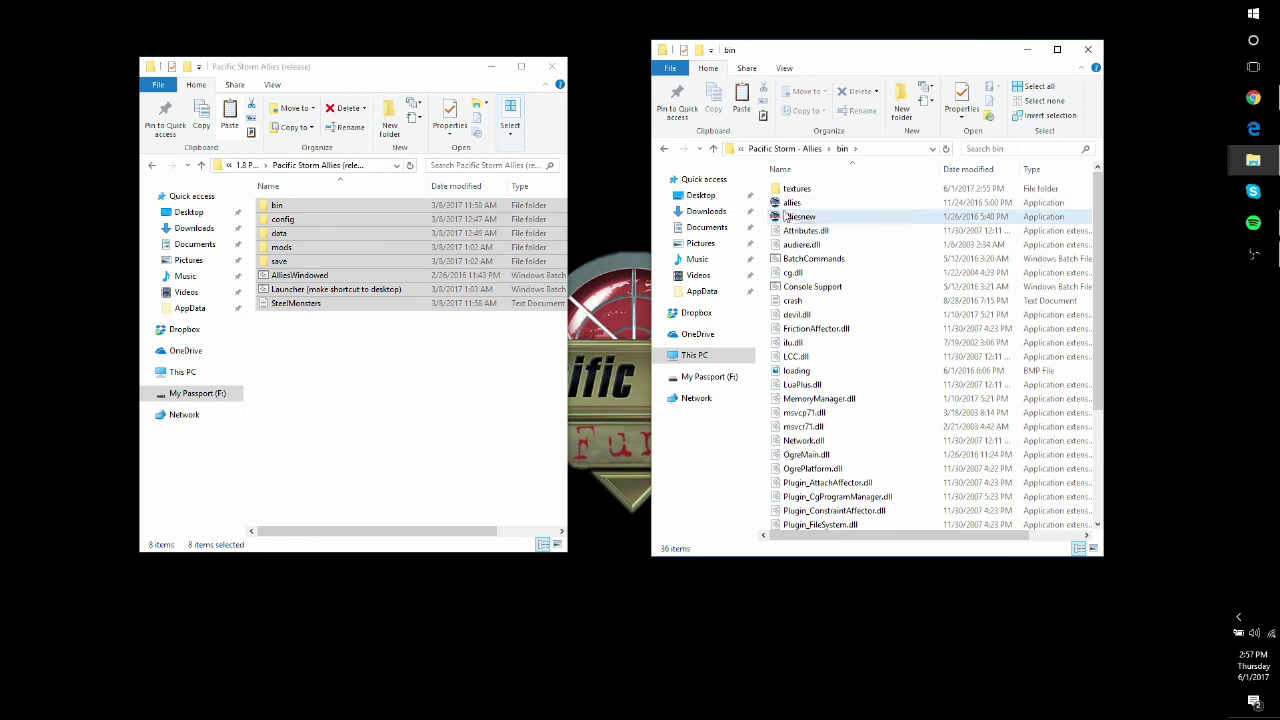
- Start the 8.48 MB alliesnew application with administrator rights
right_click(786, 215)
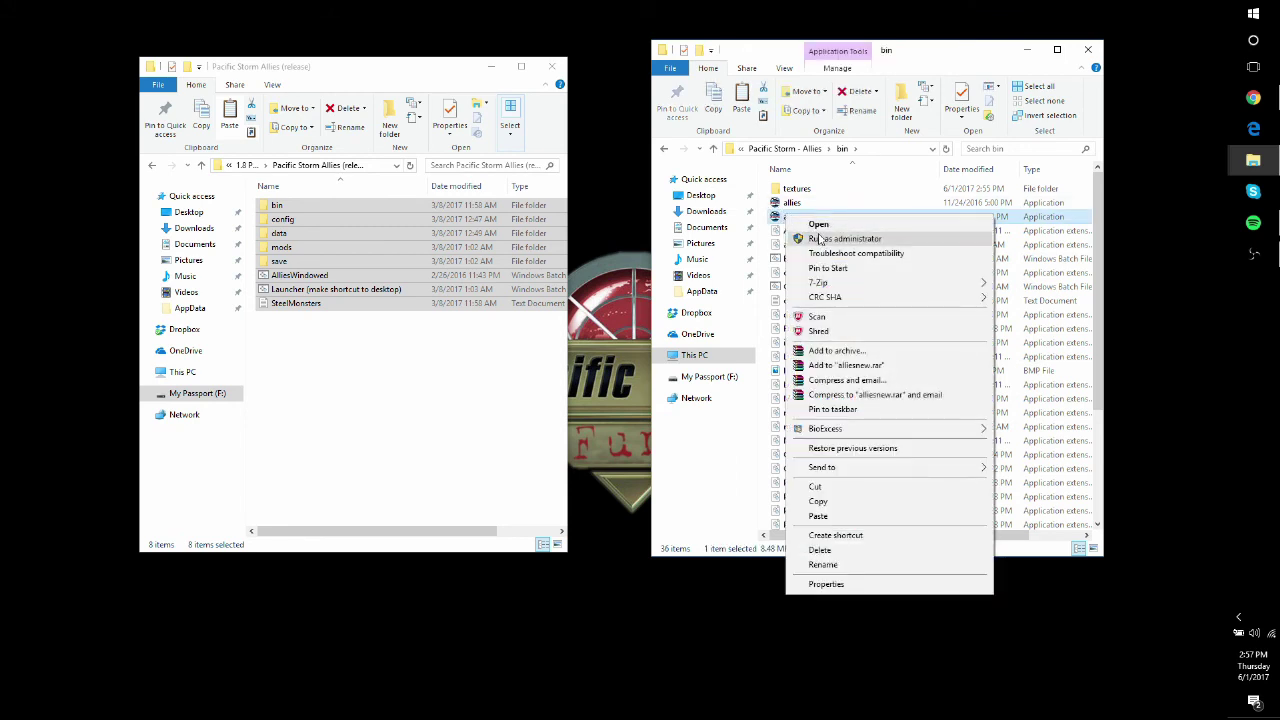
click(824, 618)
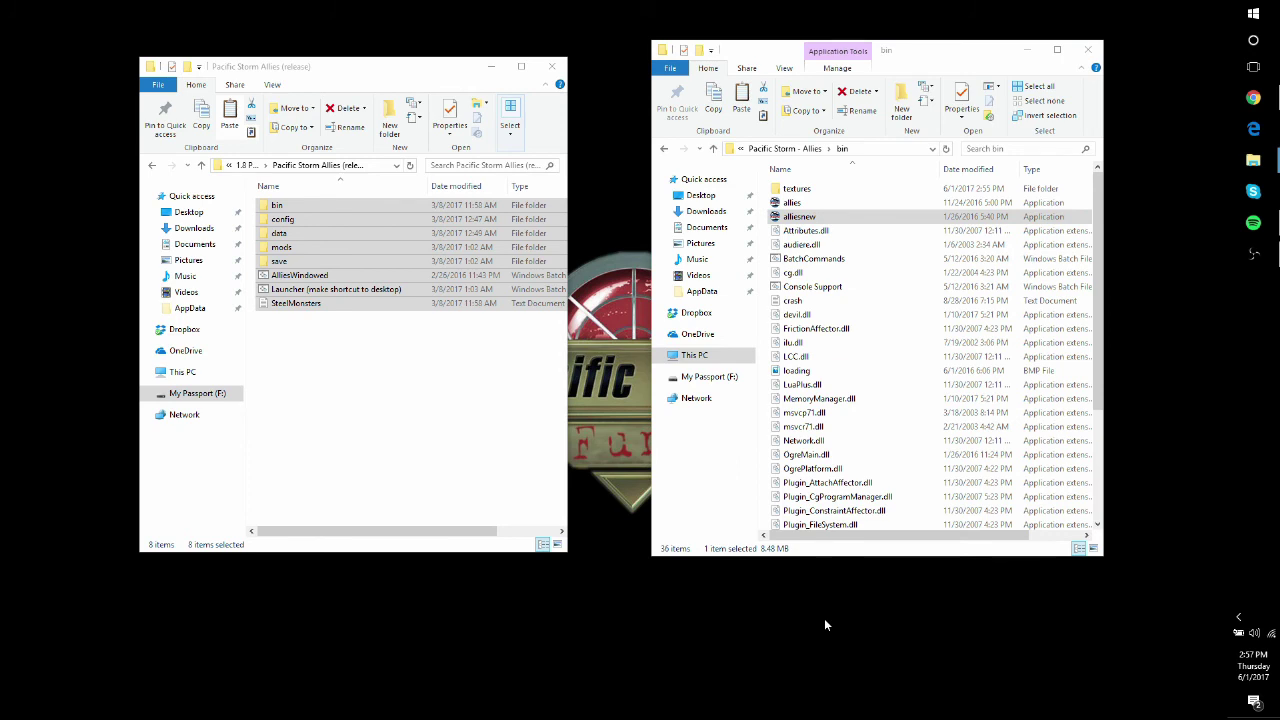